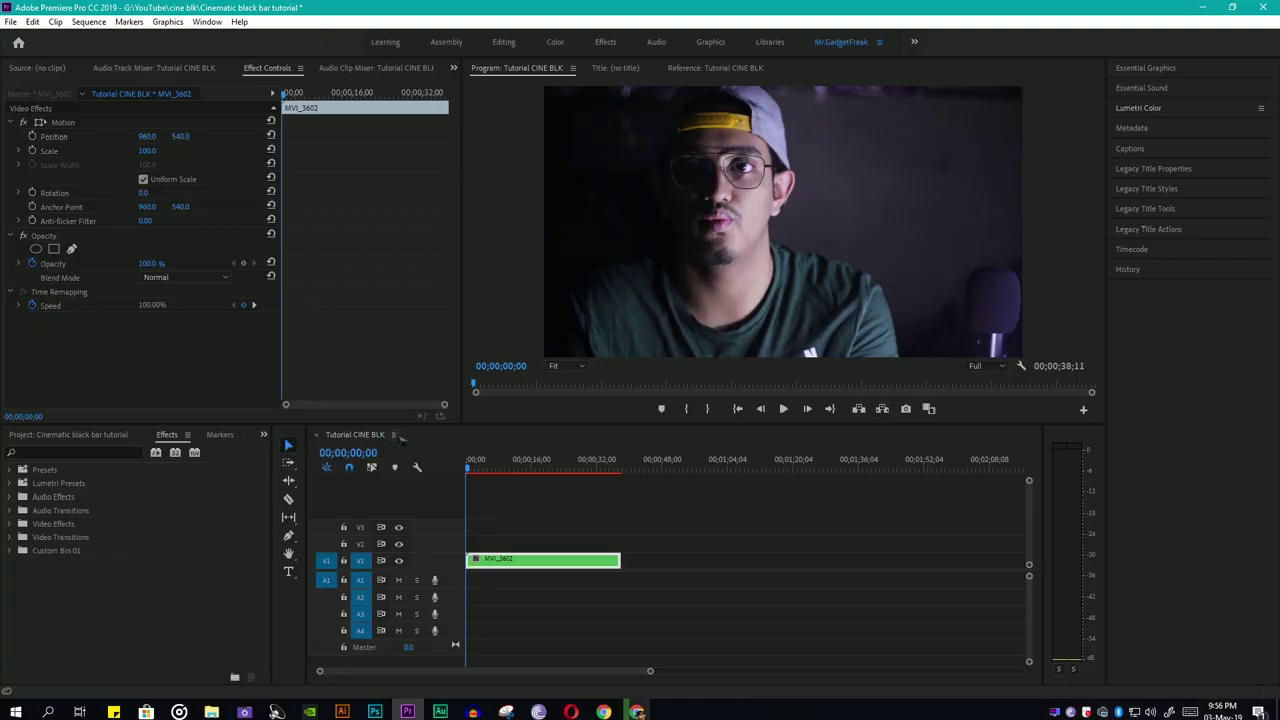
# Create a new Adjustment Layer and place it on V2, stretched to span the MVI_3602 clip.
pyautogui.click(396, 436)
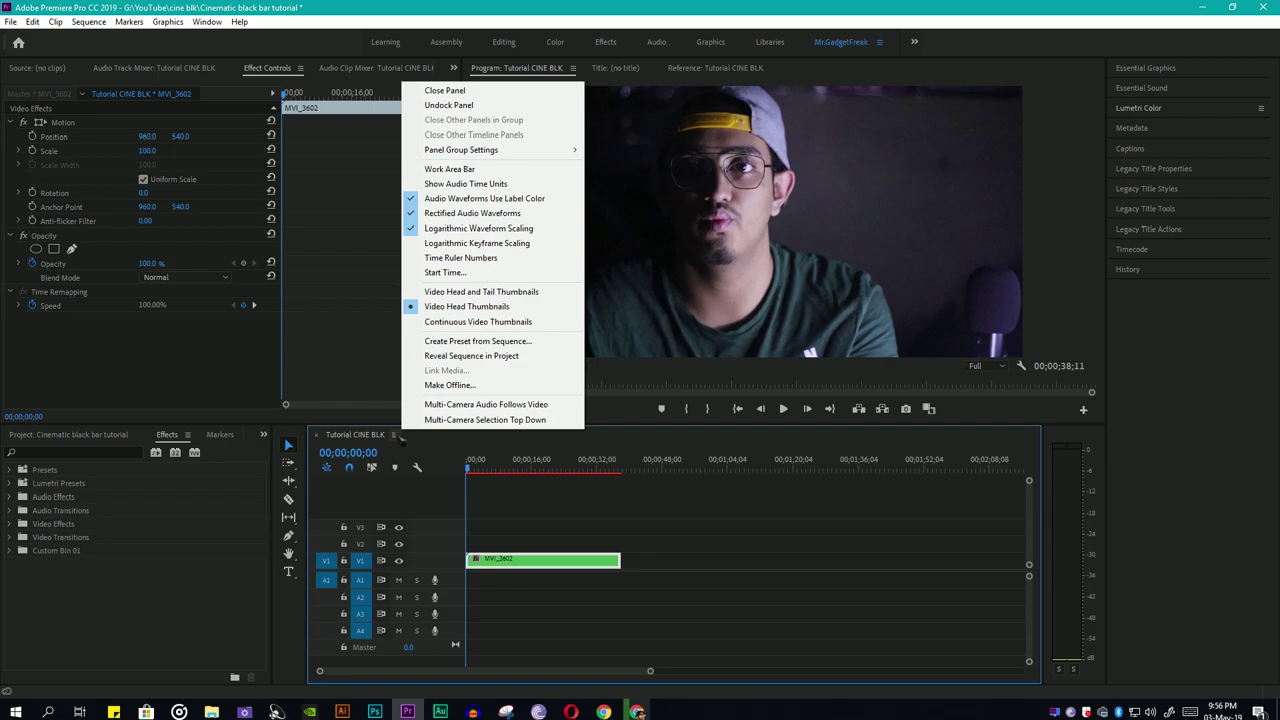
pyautogui.click(45, 437)
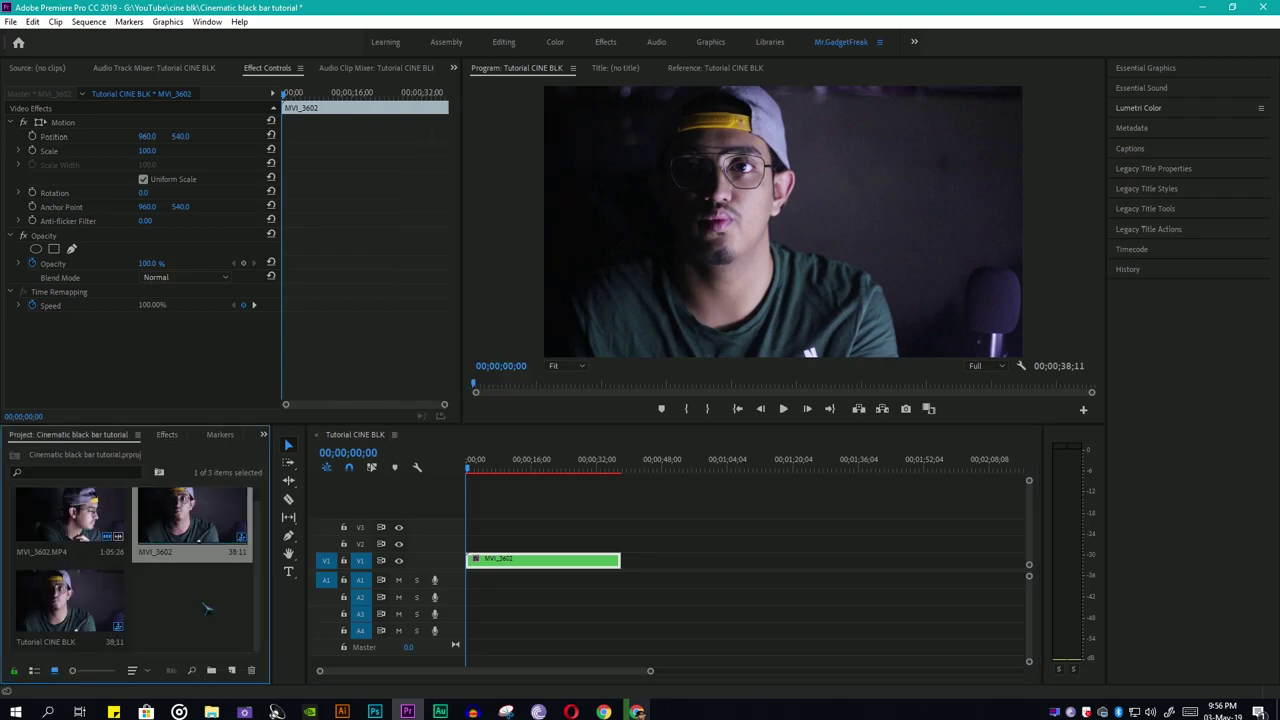
pyautogui.rightClick(205, 612)
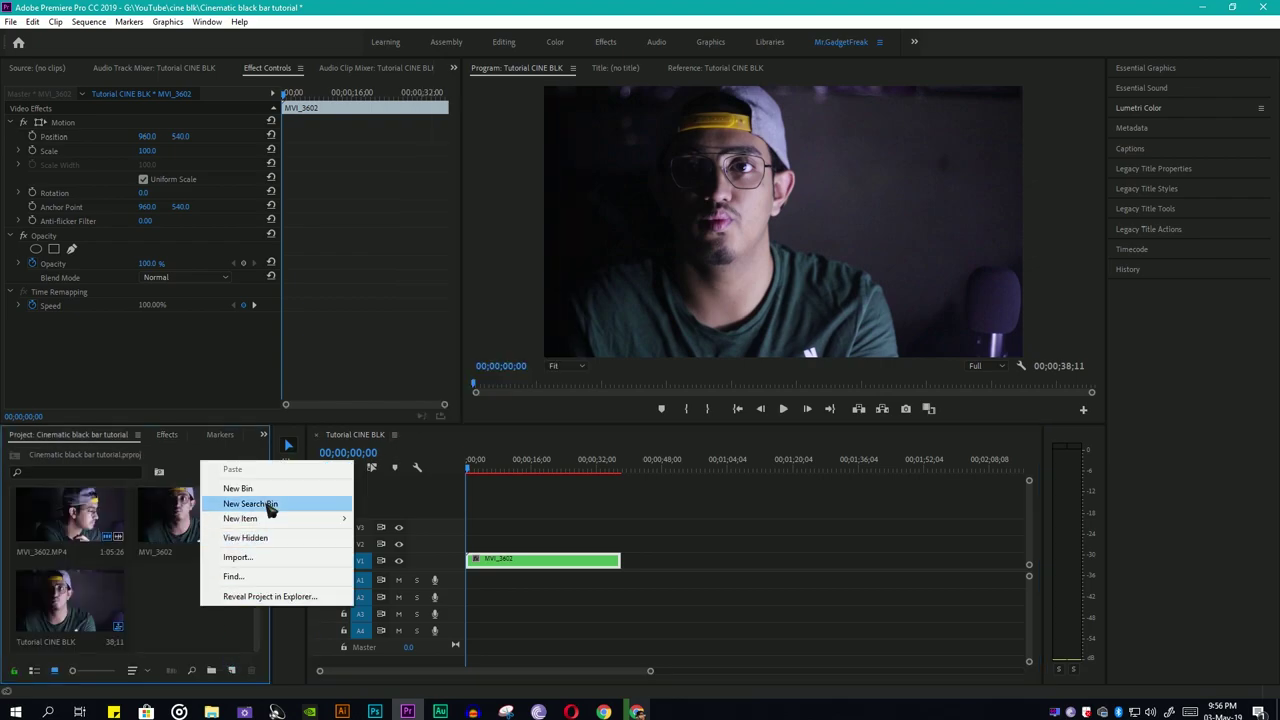
pyautogui.moveTo(300, 518)
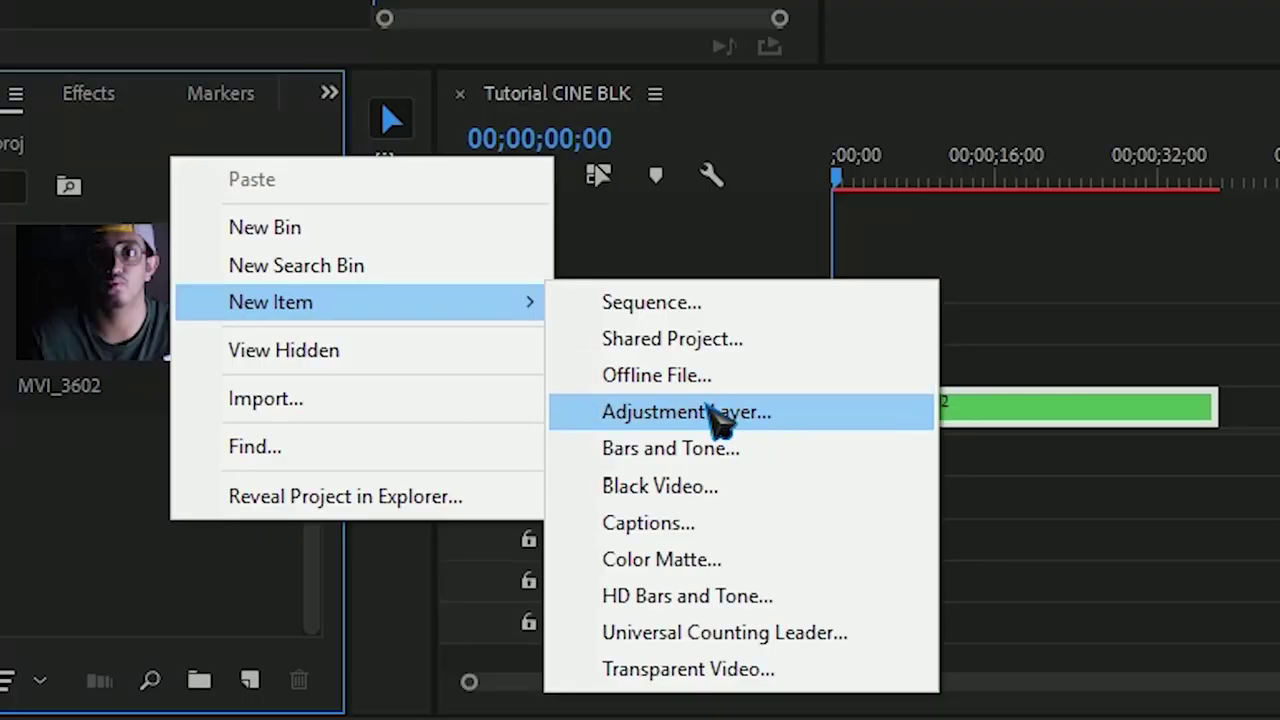
pyautogui.click(710, 410)
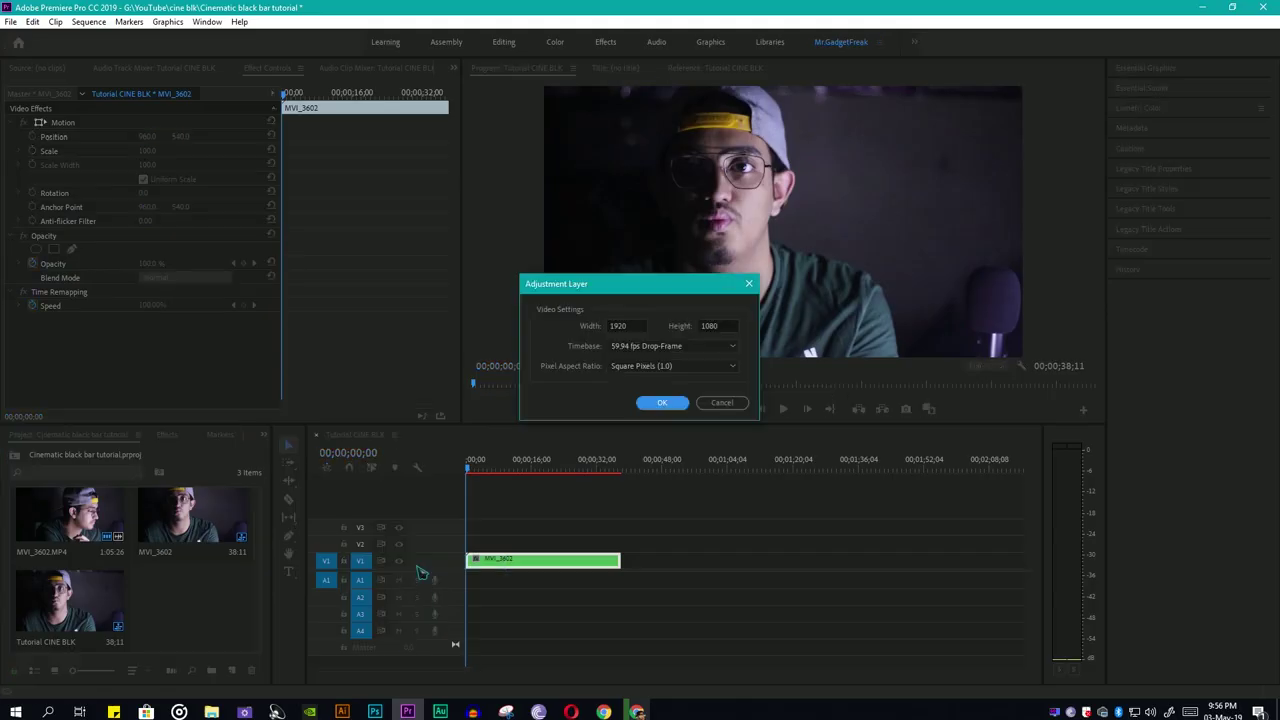
pyautogui.click(662, 402)
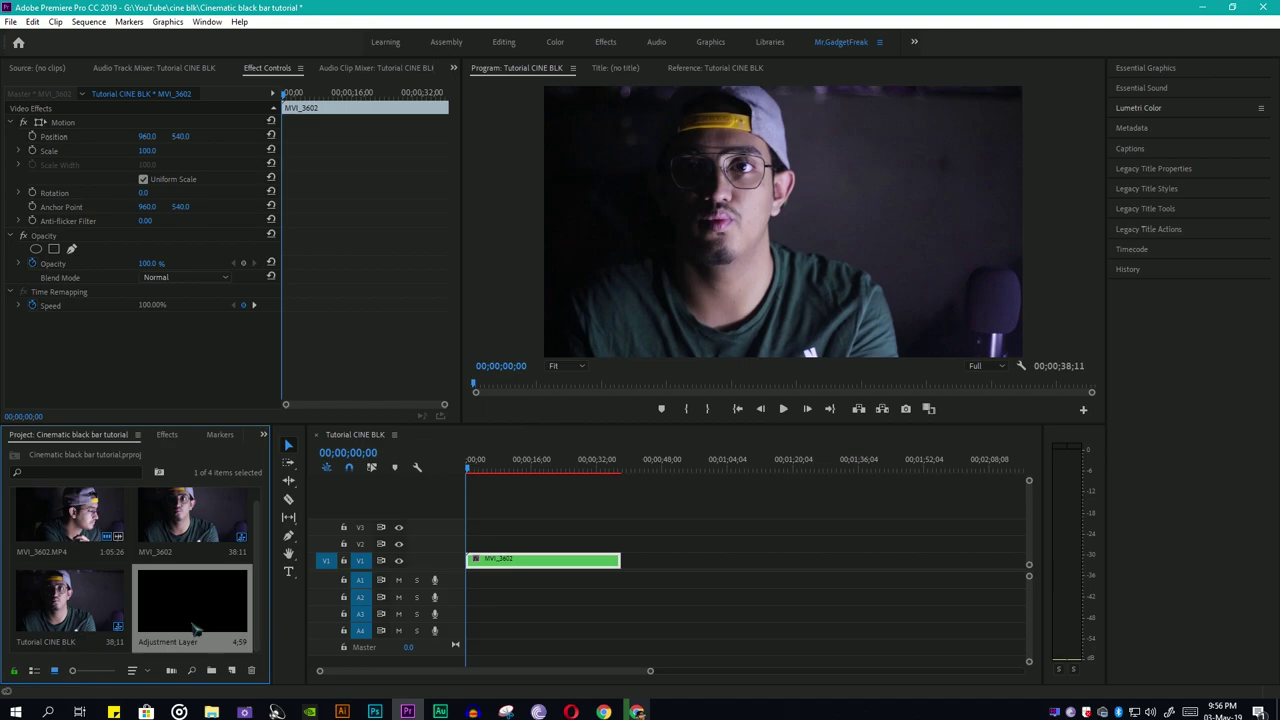
pyautogui.moveTo(196, 628); pyautogui.dragTo(620, 545)
pyautogui.click(567, 545)
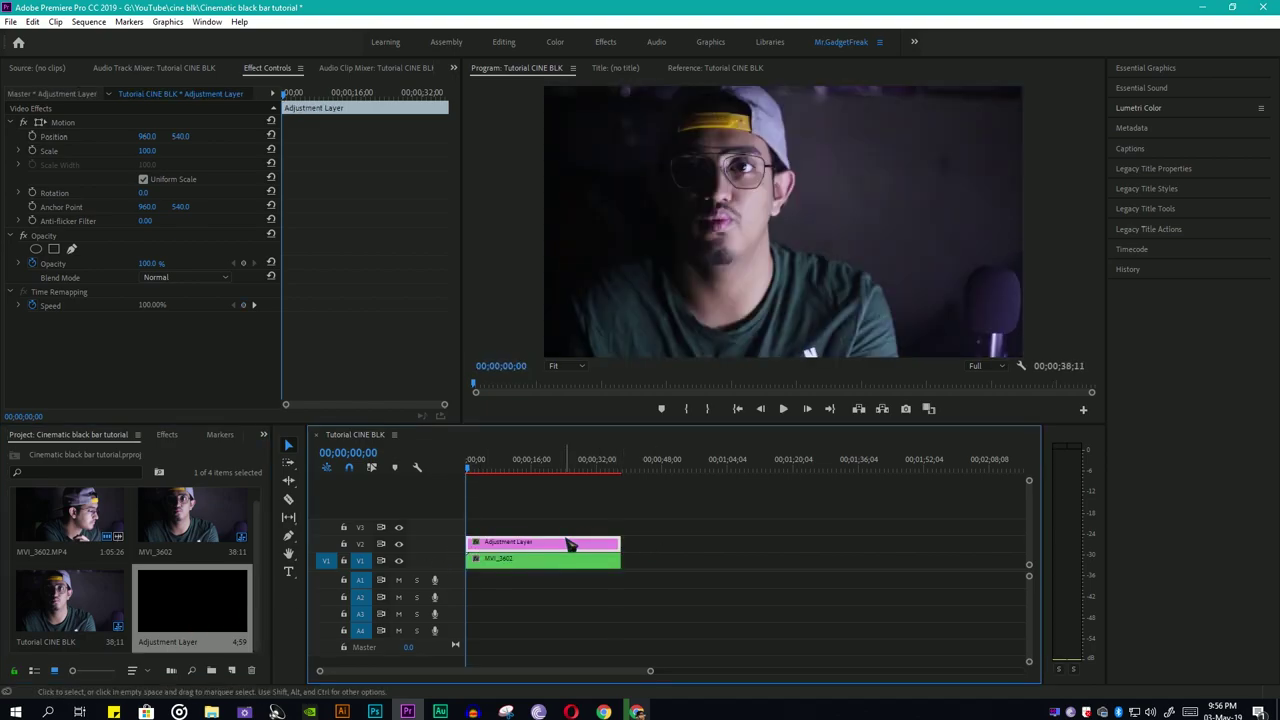
# Search the effects for 'crop' and apply Crop to the Adjustment Layer clip.
pyautogui.click(173, 437)
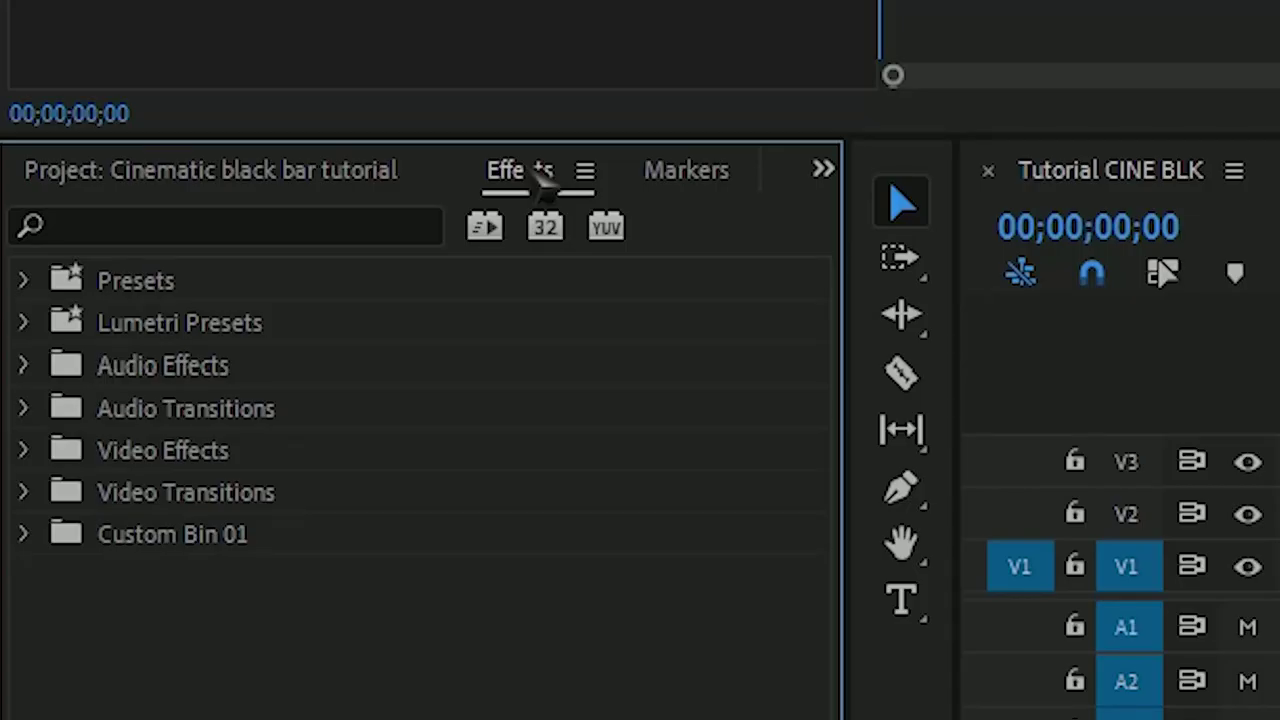
pyautogui.click(91, 451)
pyautogui.write('crop')
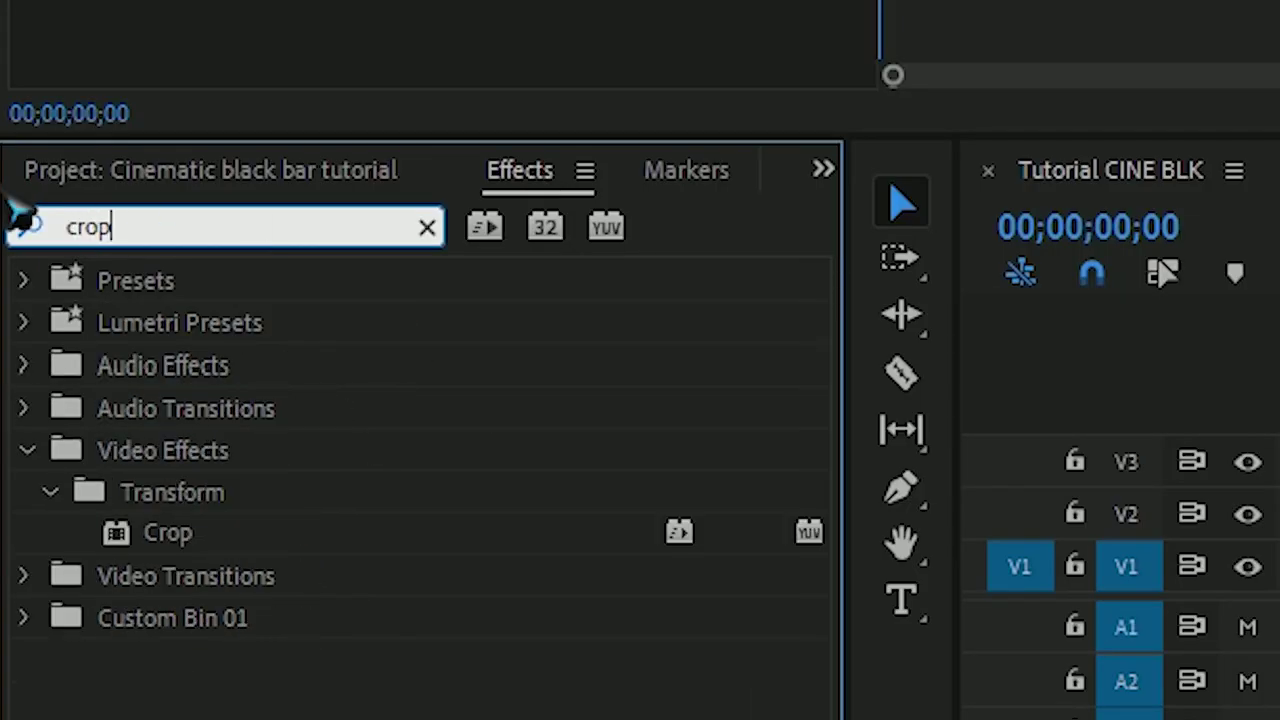
pyautogui.moveTo(222, 540); pyautogui.dragTo(965, 415)
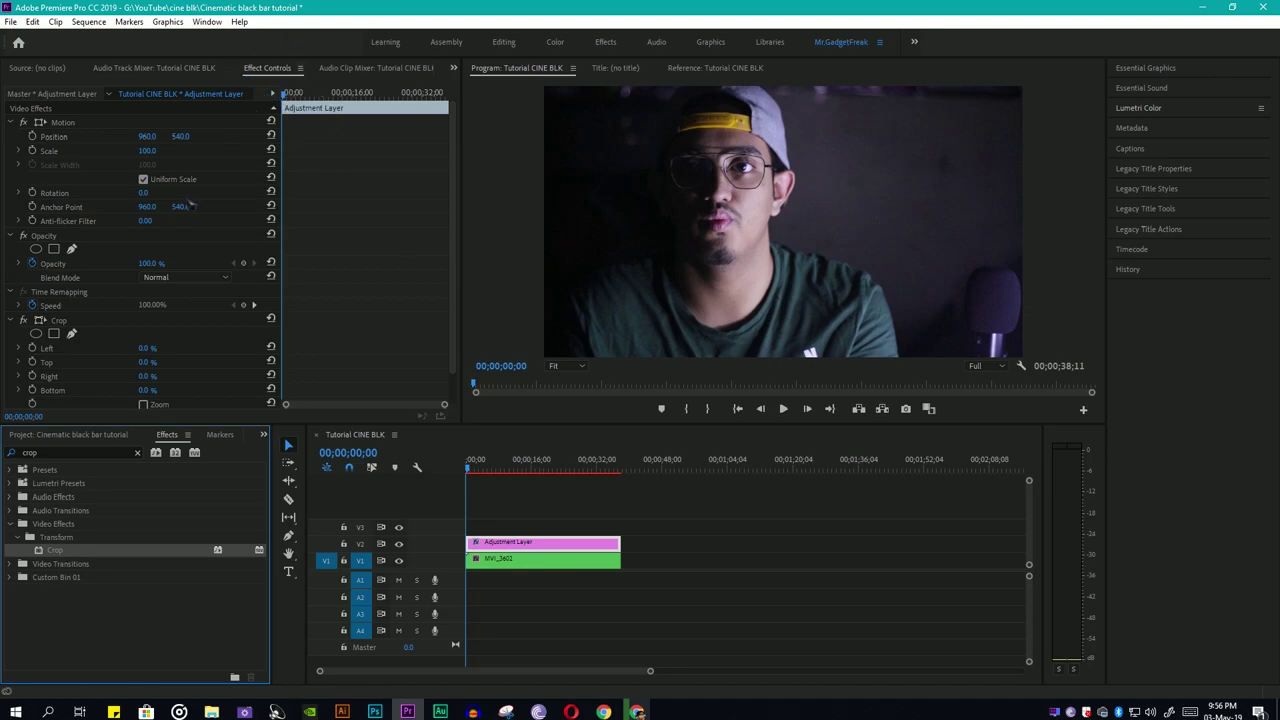
pyautogui.scroll(-1, 190, 205)
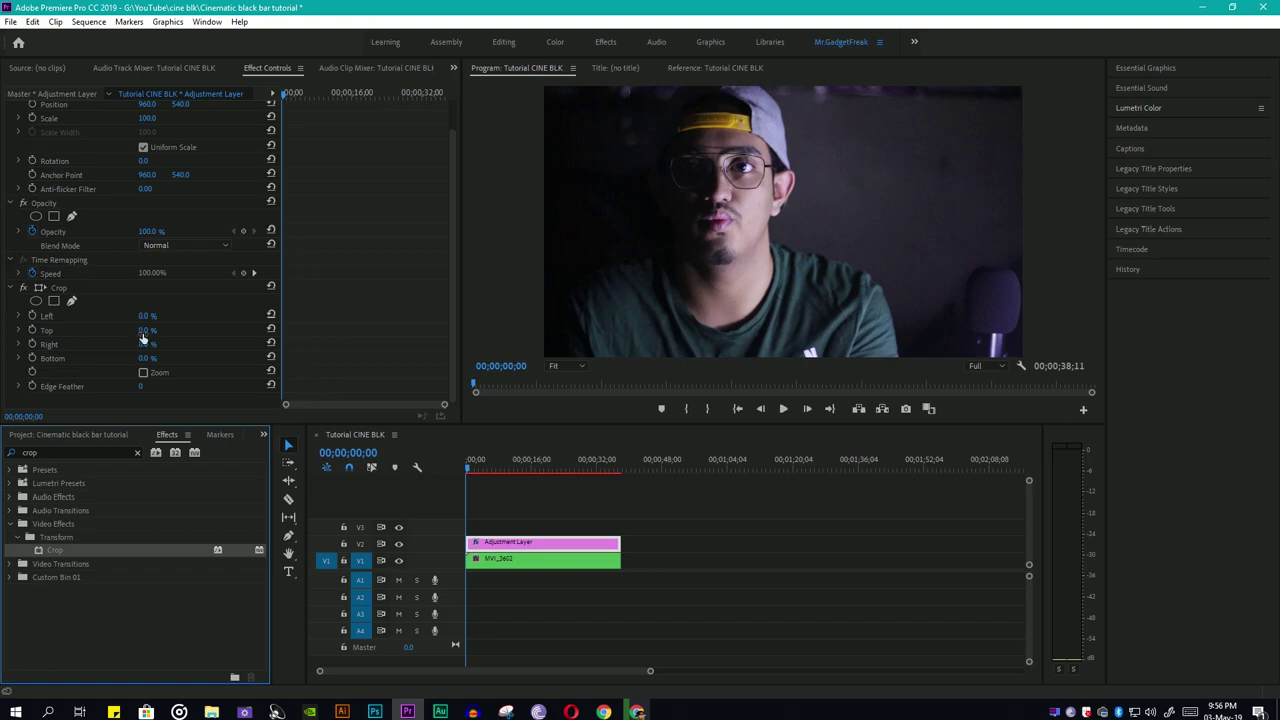
# Set the Crop Top and Bottom values to 12% each.
pyautogui.click(145, 331)
pyautogui.write('12')
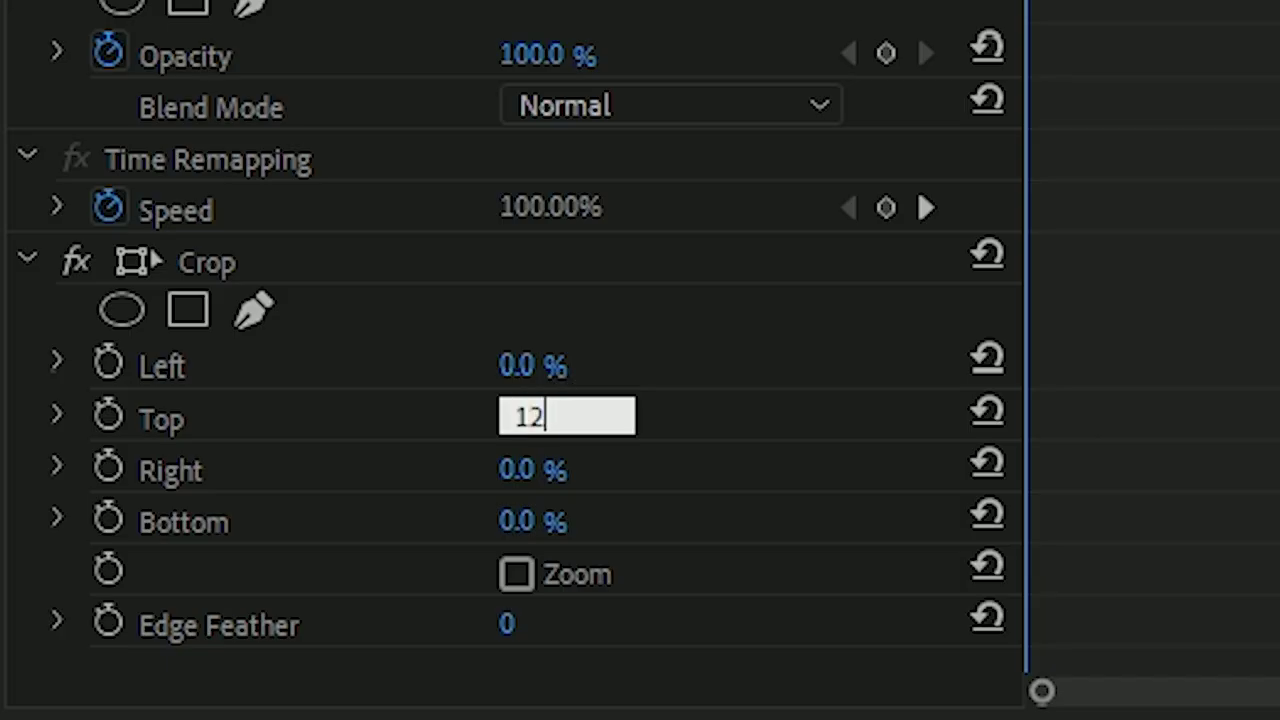
pyautogui.press('Return')
pyautogui.click(560, 515)
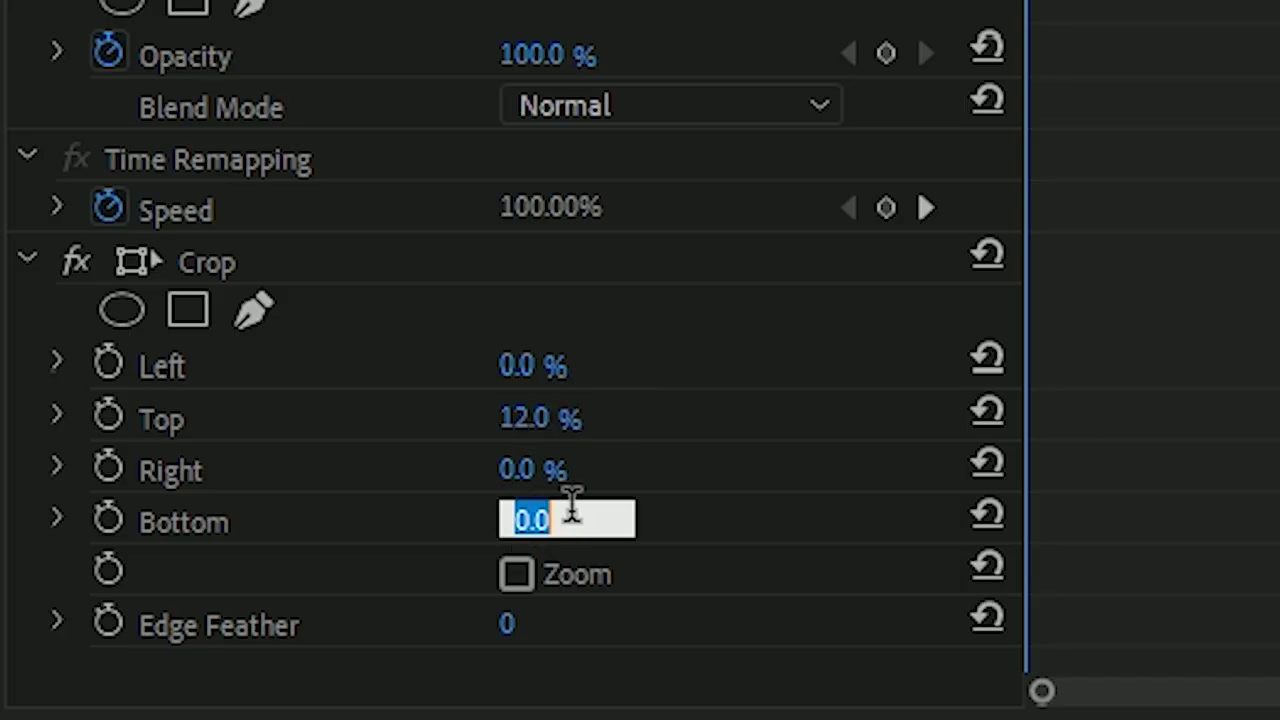
pyautogui.write('12')
pyautogui.press('Return')
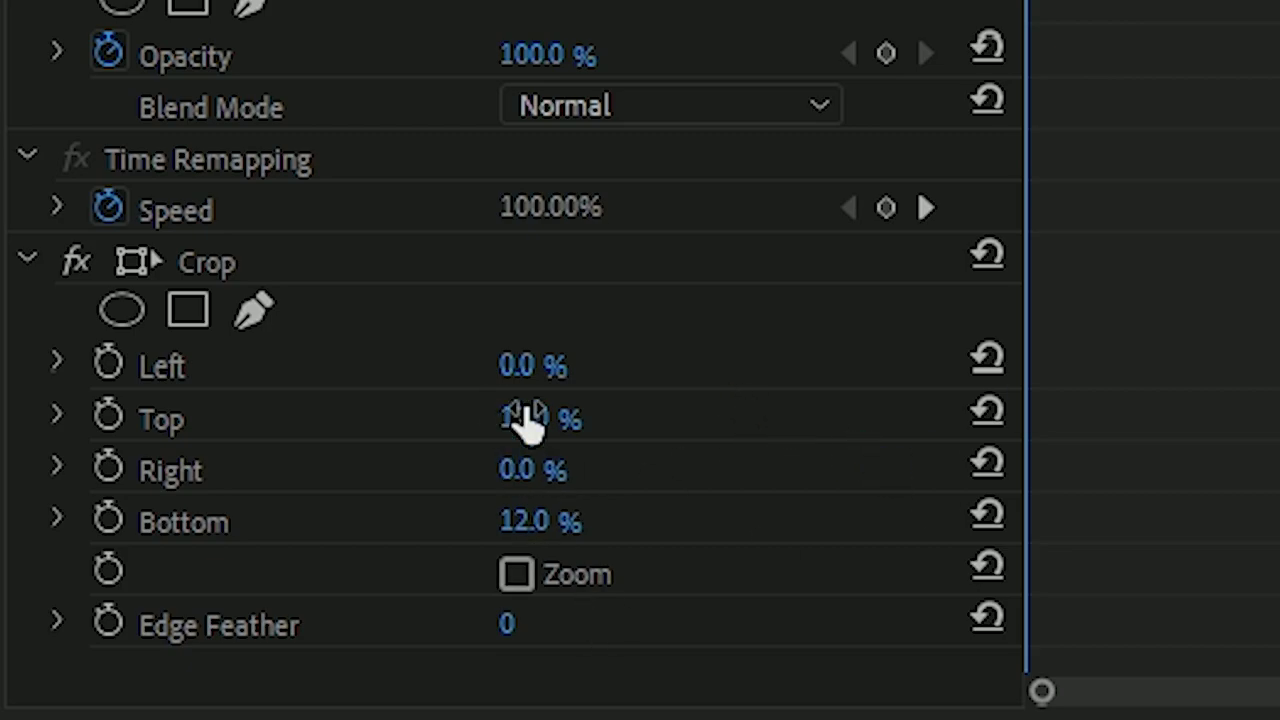
# Reduce the Crop Top and Bottom values to 8% each.
pyautogui.click(560, 412)
pyautogui.press('BackSpace')
pyautogui.write('8')
pyautogui.press('Return')
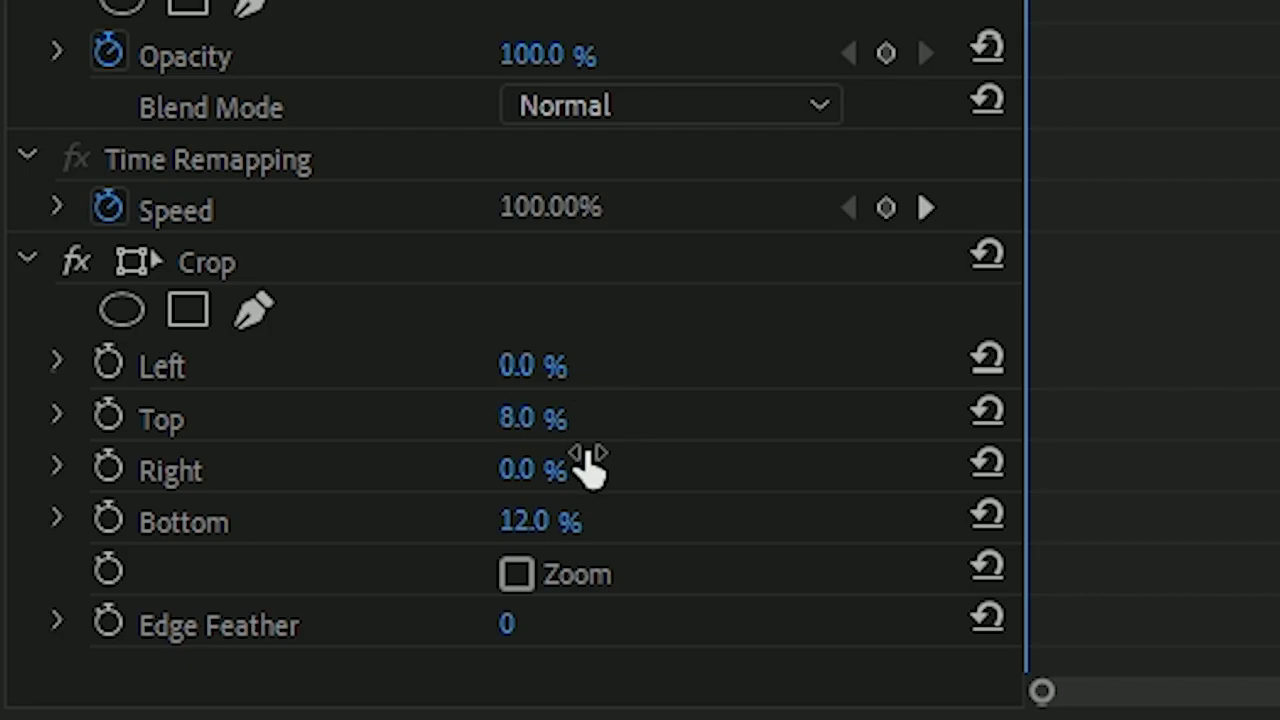
pyautogui.click(566, 508)
pyautogui.press('BackSpace')
pyautogui.write('8')
pyautogui.press('Return')
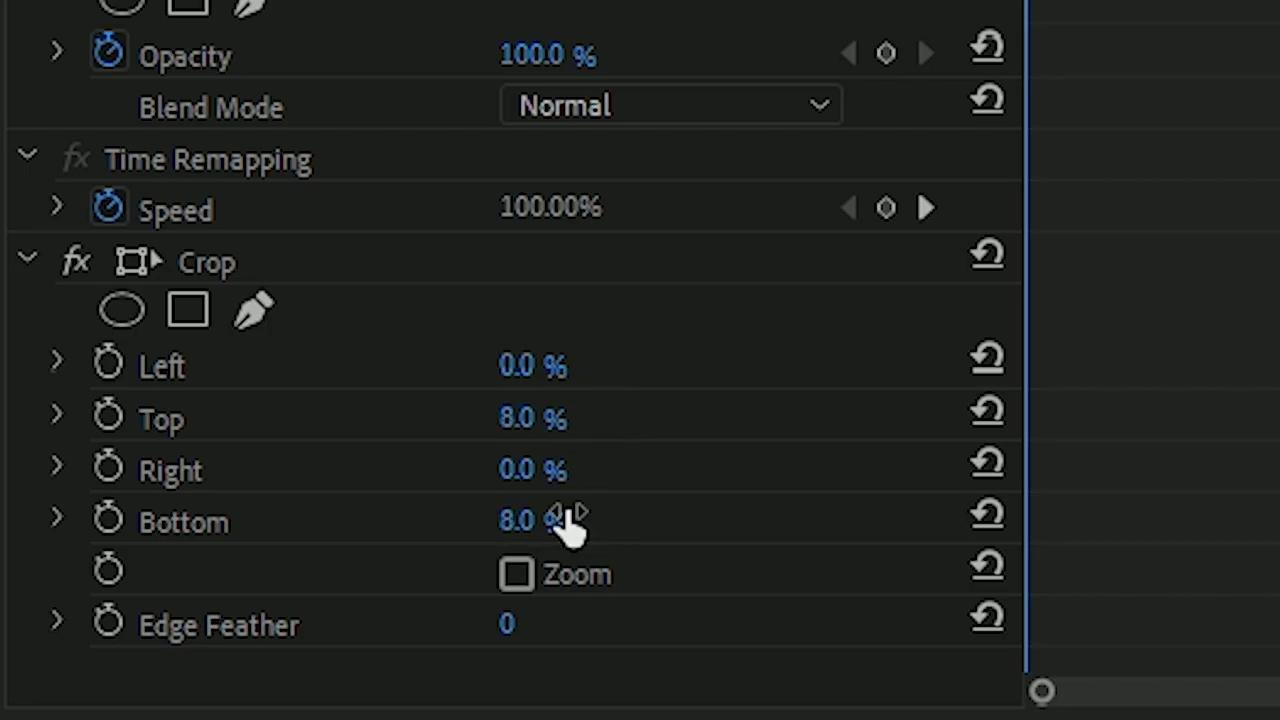
# Settle the Crop Top and Bottom values at 6% each.
pyautogui.click(505, 420)
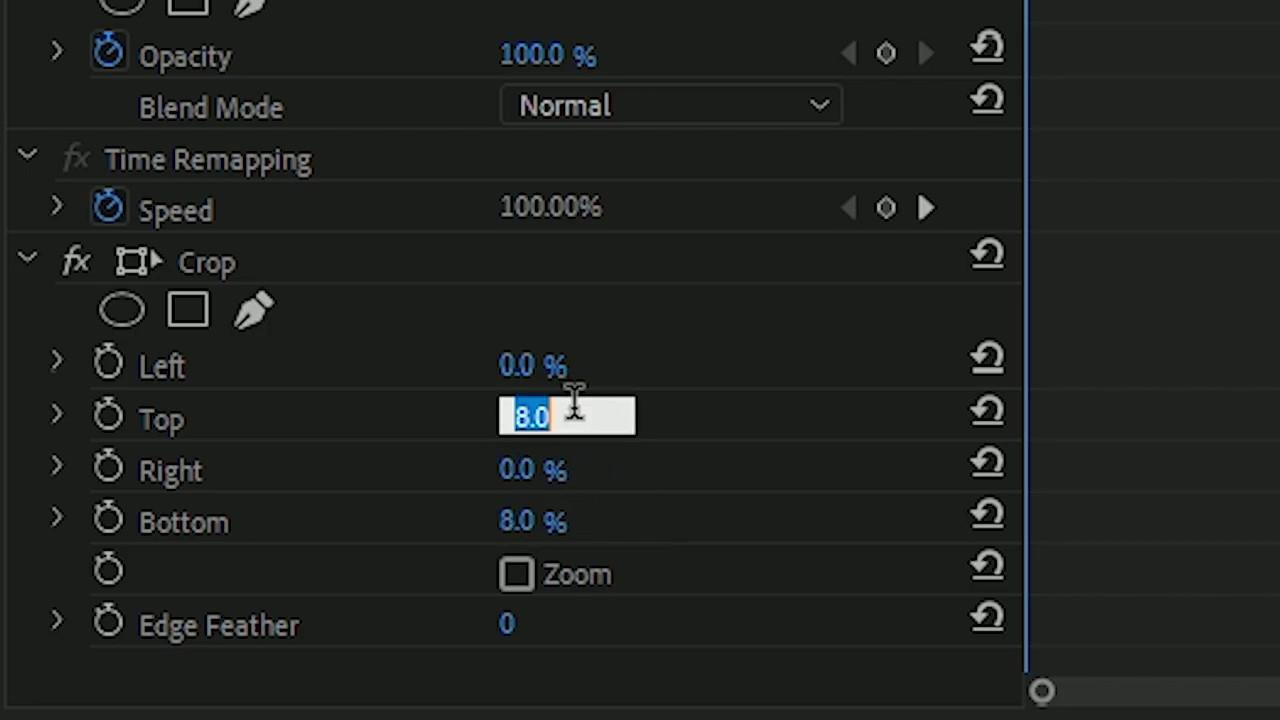
pyautogui.write('6')
pyautogui.press('Return')
pyautogui.click(528, 522)
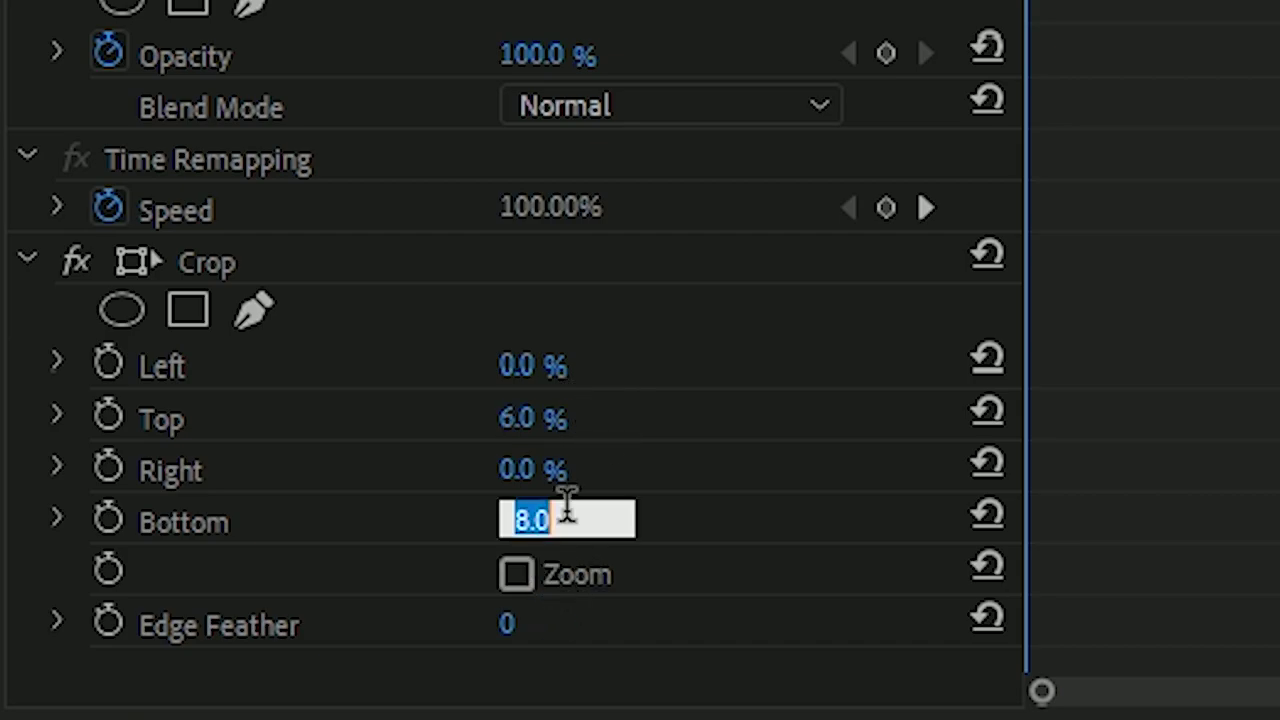
pyautogui.press('BackSpace')
pyautogui.write('6')
pyautogui.press('Return')
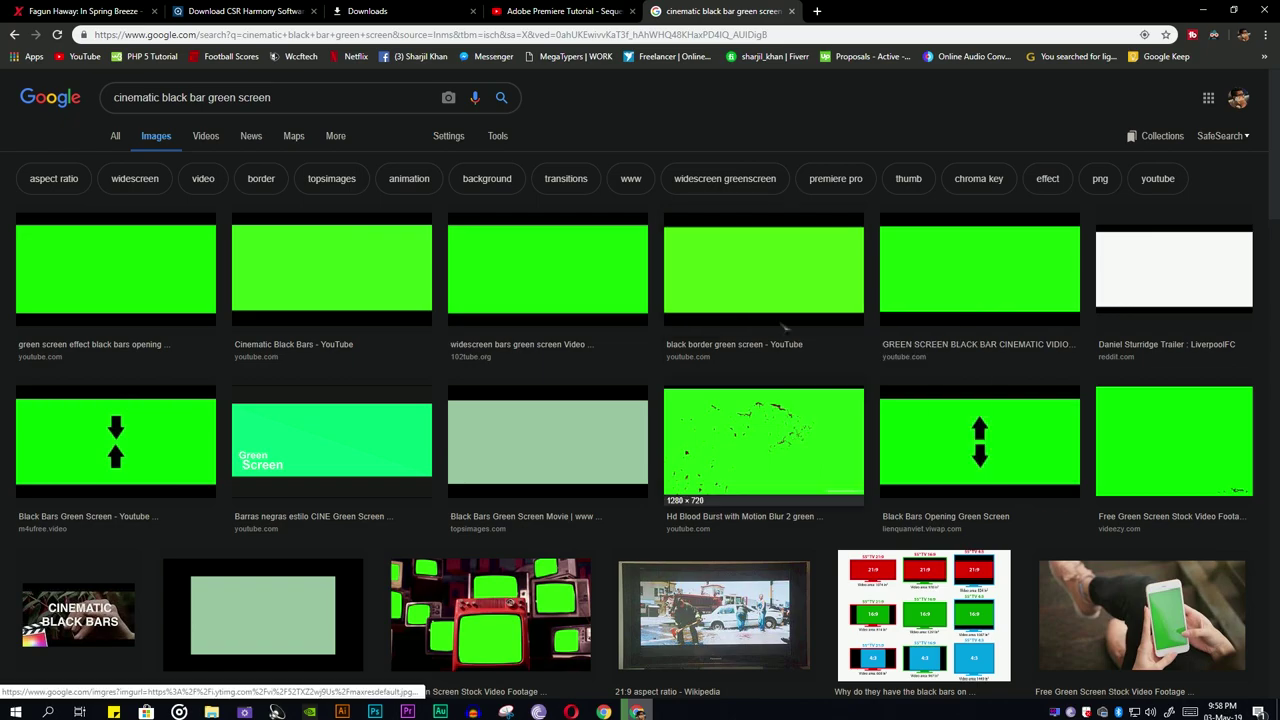
# Save the chosen green-screen black bar image to disk.
pyautogui.press('Return')
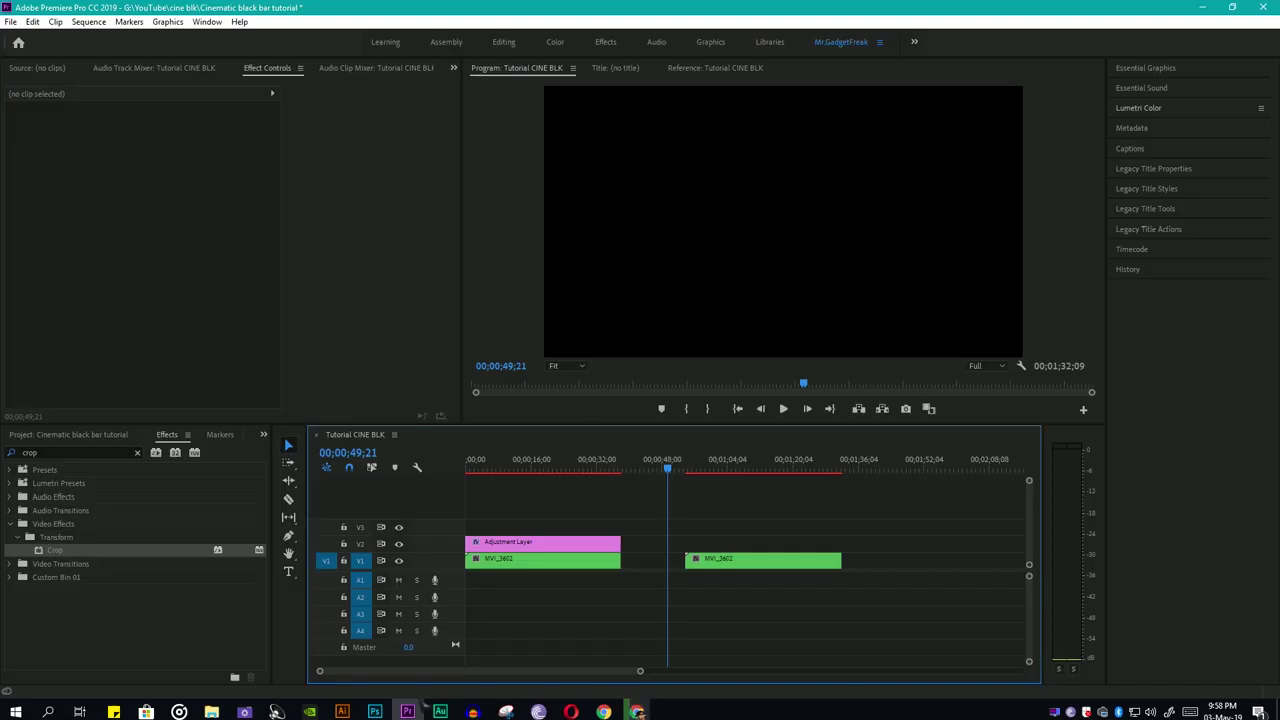
# Import download.png from WORK (G:) > MOVIES > New folder (2) into the project.
pyautogui.click(28, 20)
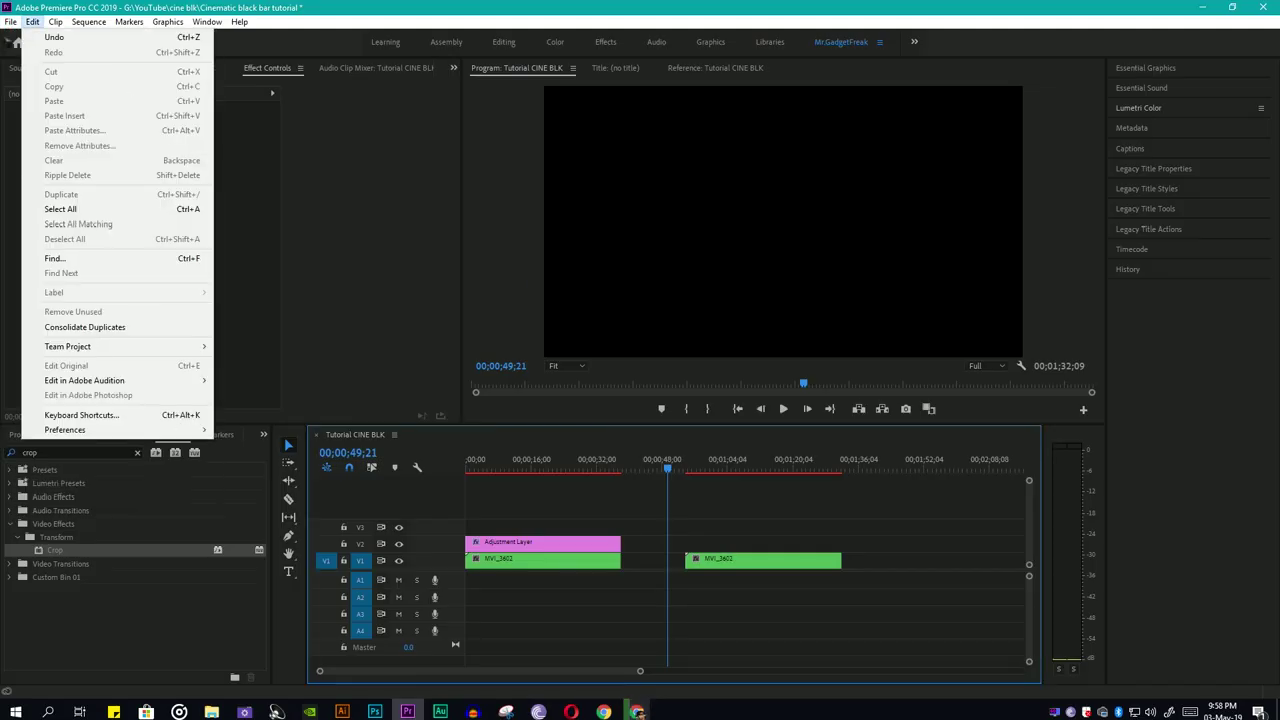
pyautogui.press('Escape')
pyautogui.hotkey('ctrl', 'i')
pyautogui.click(162, 31)
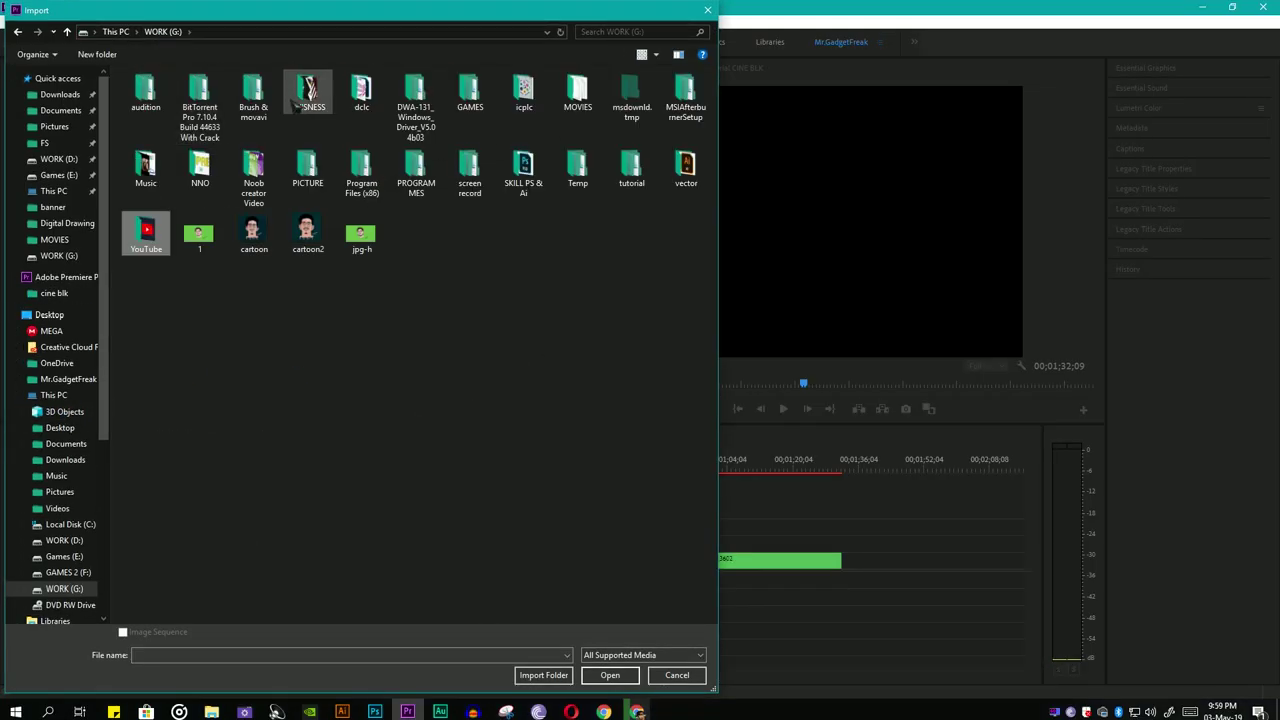
pyautogui.doubleClick(262, 172)
pyautogui.doubleClick(303, 110)
pyautogui.doubleClick(157, 107)
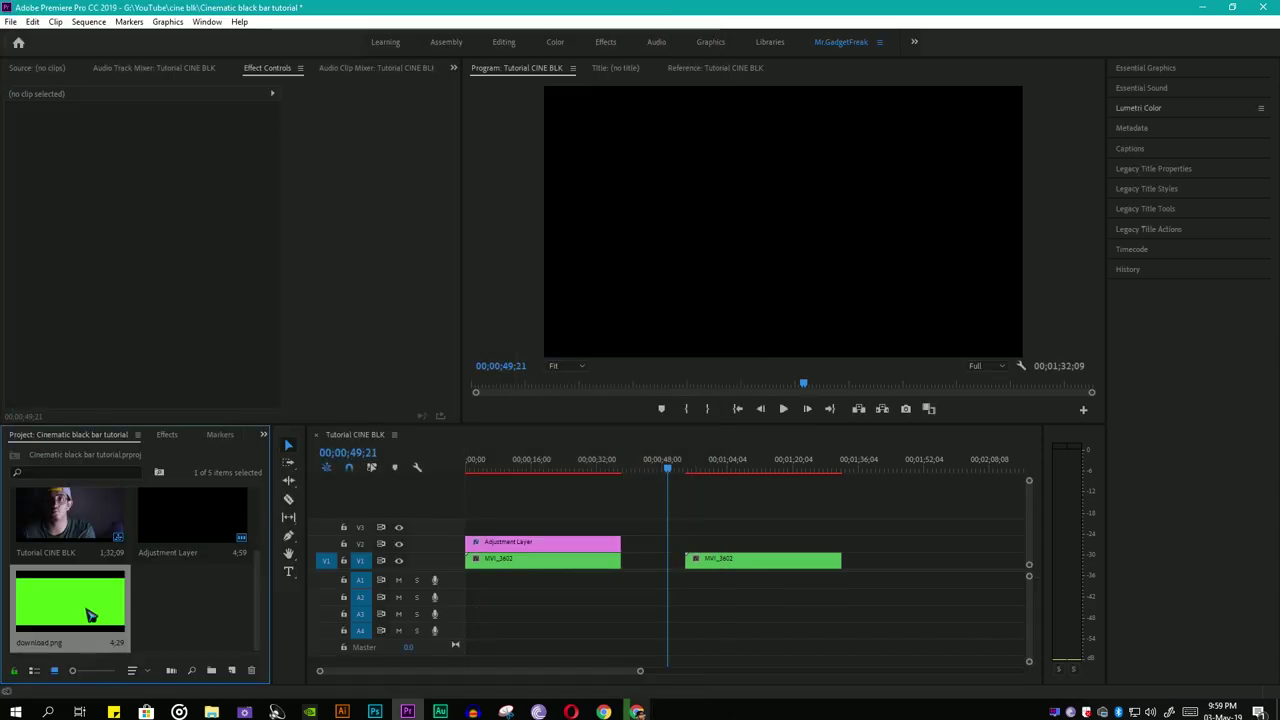
# Place download.png on V2 over the second MVI_3602 clip, trim it to match, and scale it to fill the frame.
pyautogui.moveTo(90, 612); pyautogui.dragTo(694, 545)
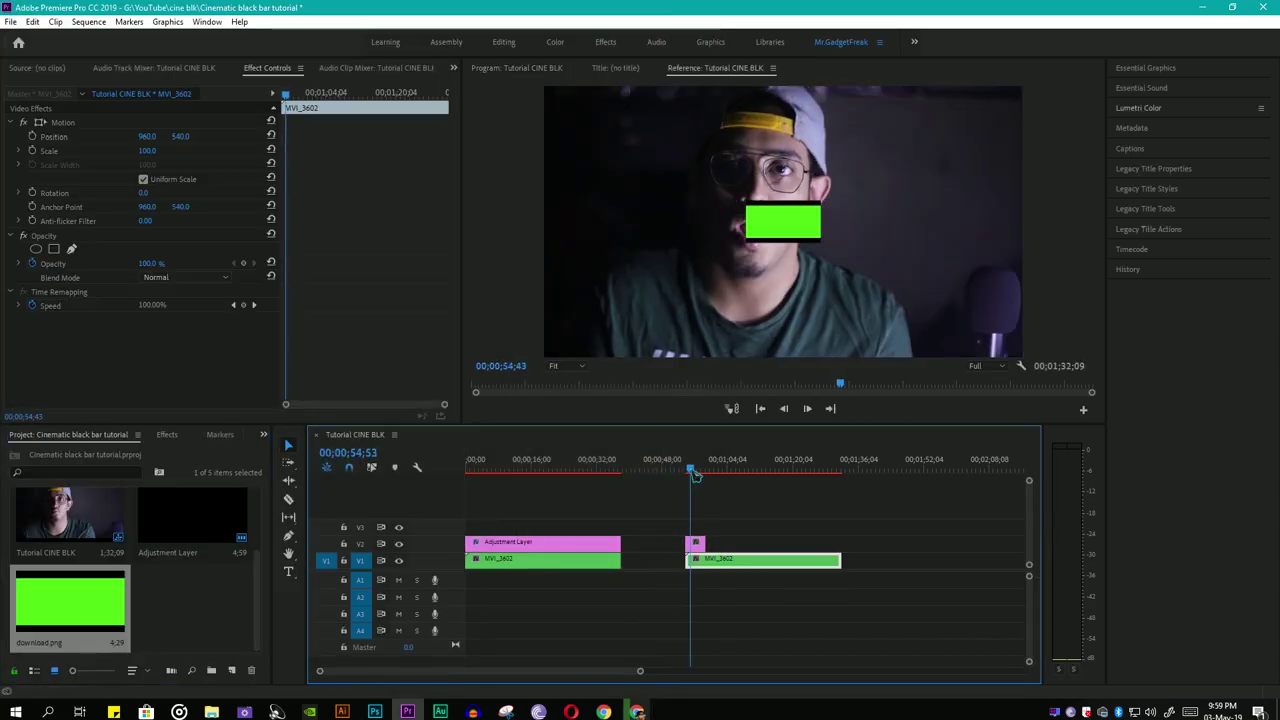
pyautogui.moveTo(786, 542); pyautogui.dragTo(822, 548)
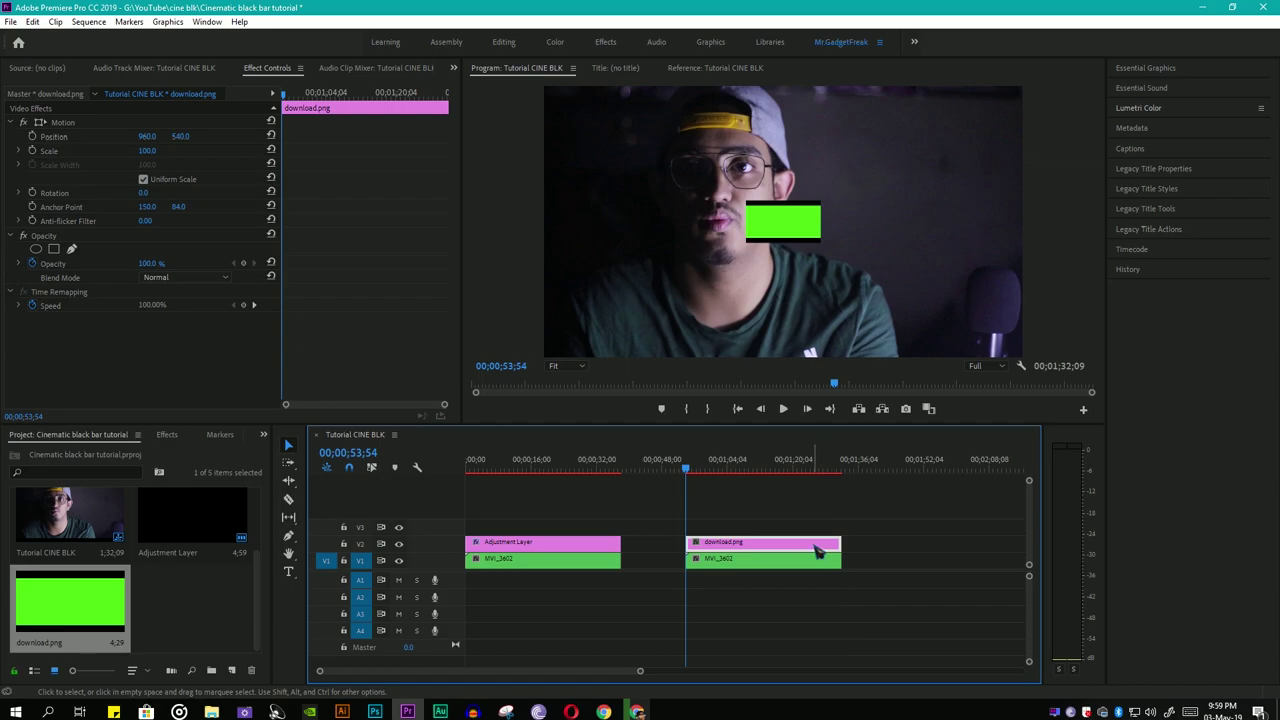
pyautogui.moveTo(147, 151); pyautogui.dragTo(687, 151)
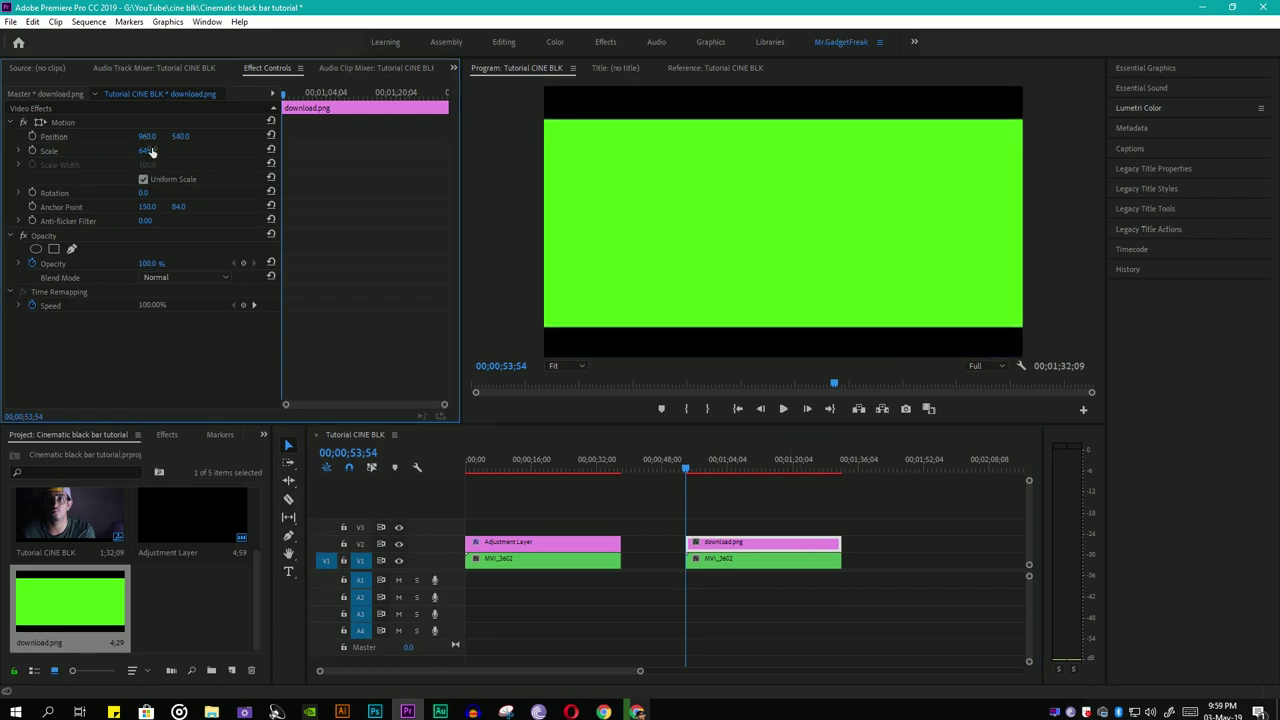
# Search the effects for 'ultra' and apply Ultra Key to the download.png clip.
pyautogui.click(167, 435)
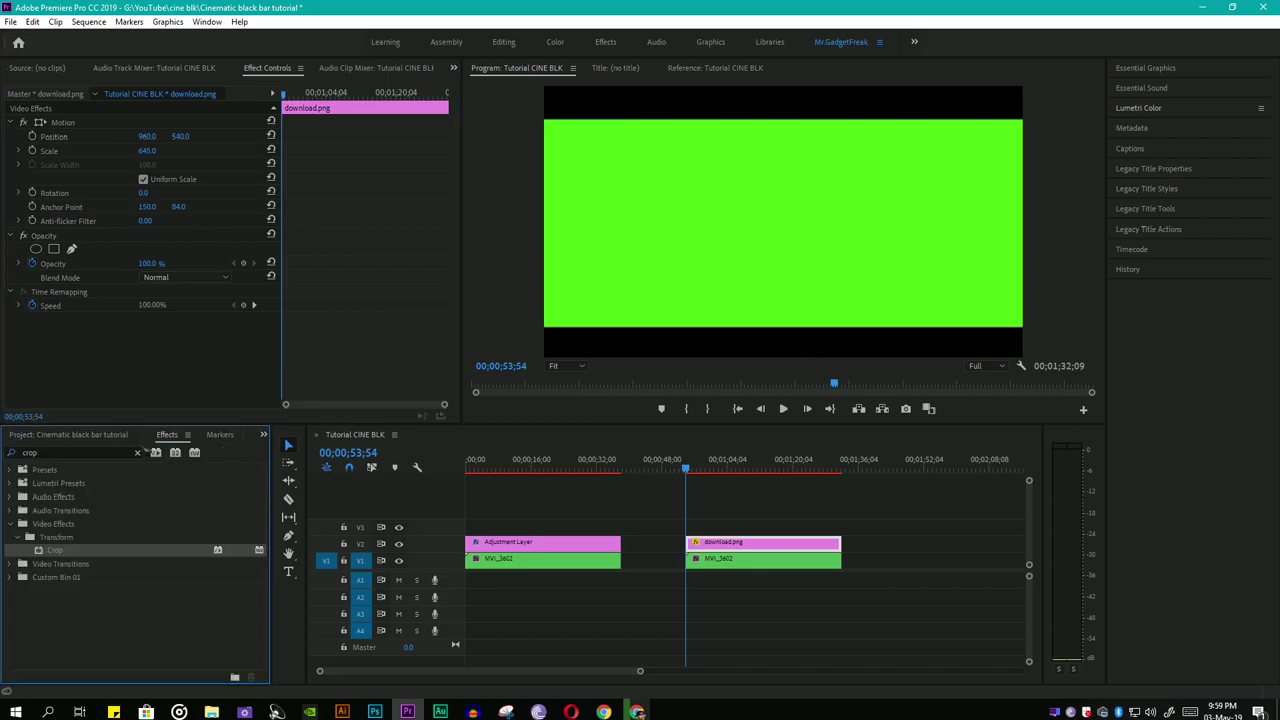
pyautogui.click(87, 455)
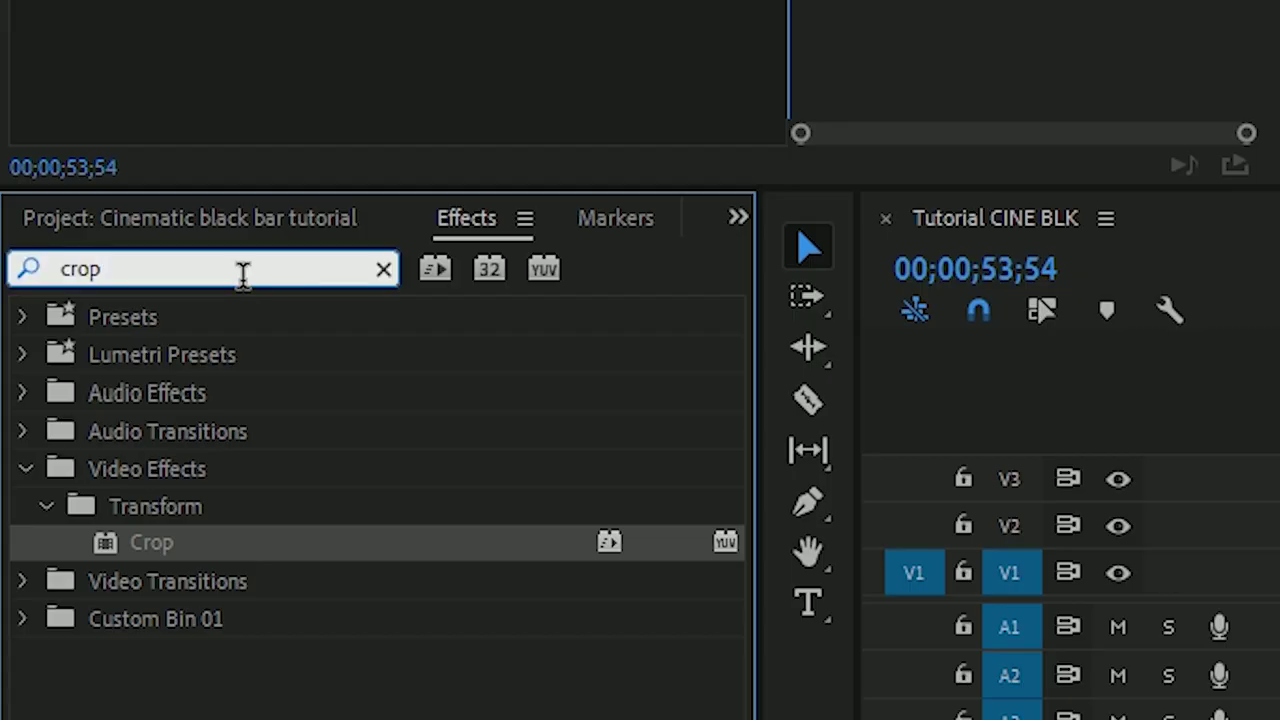
pyautogui.press('BackSpace')
pyautogui.press('BackSpace')
pyautogui.press('BackSpace')
pyautogui.press('BackSpace')
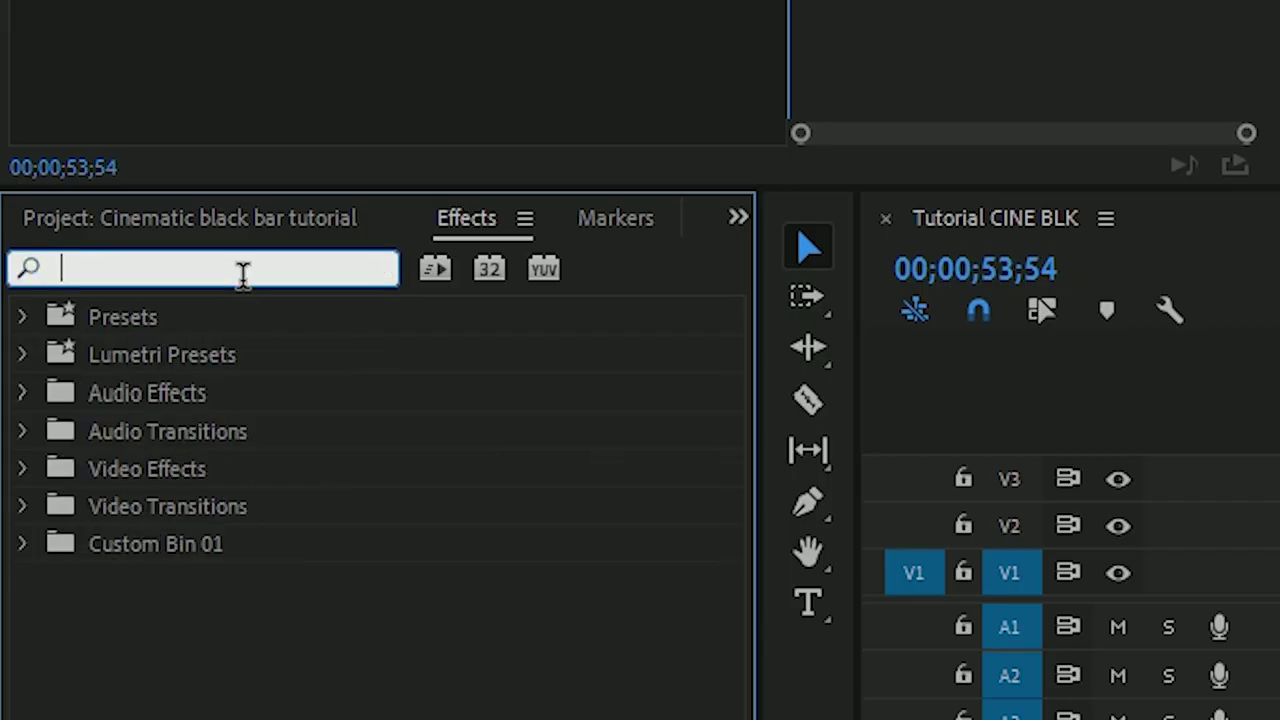
pyautogui.write('ult')
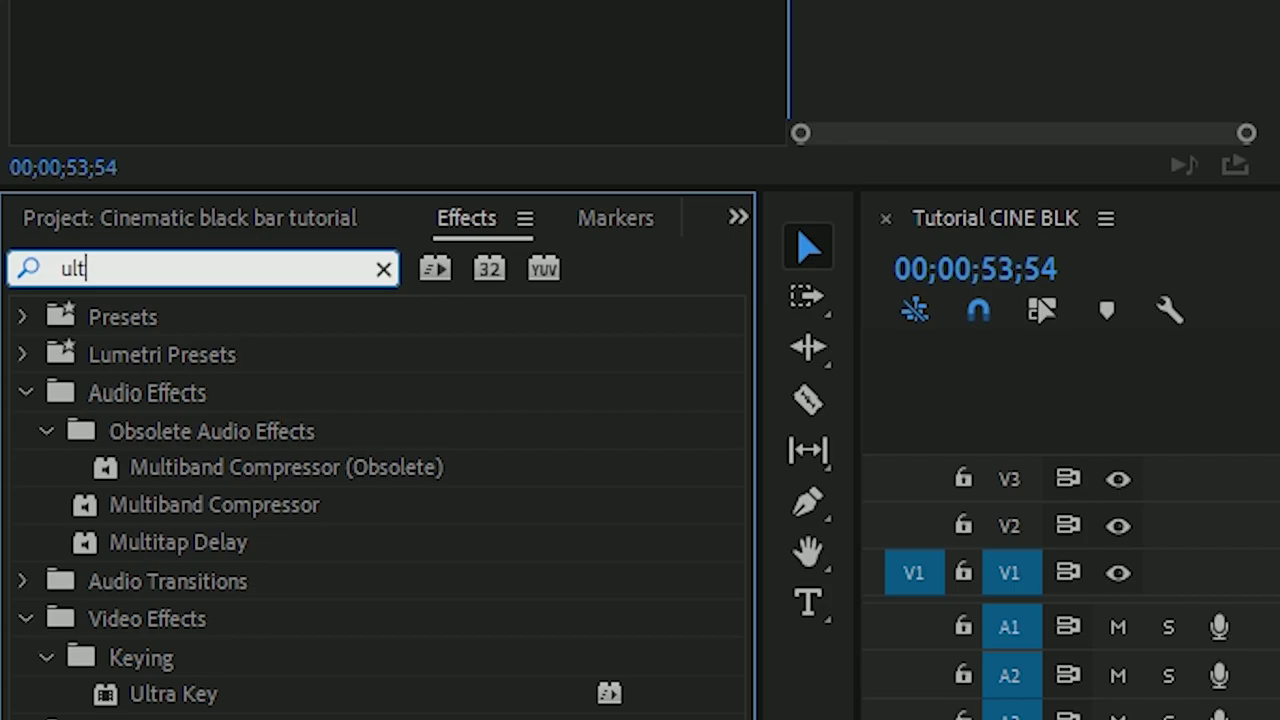
pyautogui.write('ra')
pyautogui.click(245, 552)
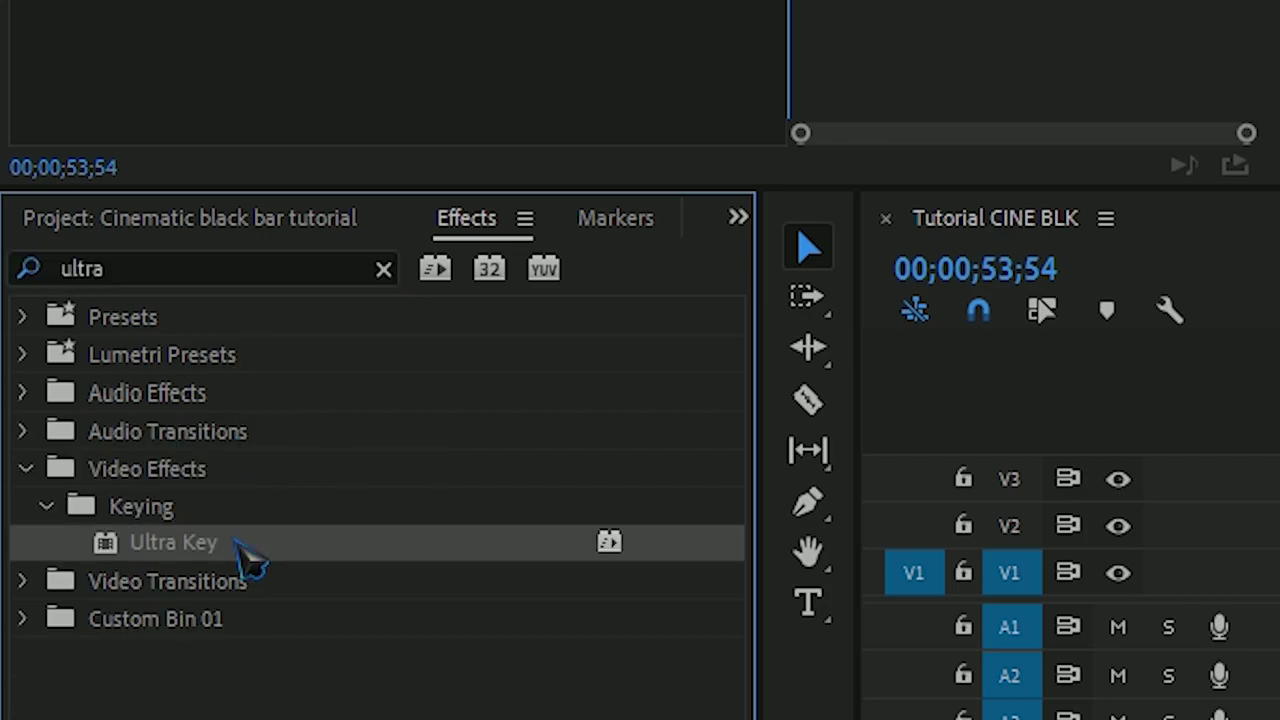
pyautogui.moveTo(243, 551); pyautogui.dragTo(1163, 336)
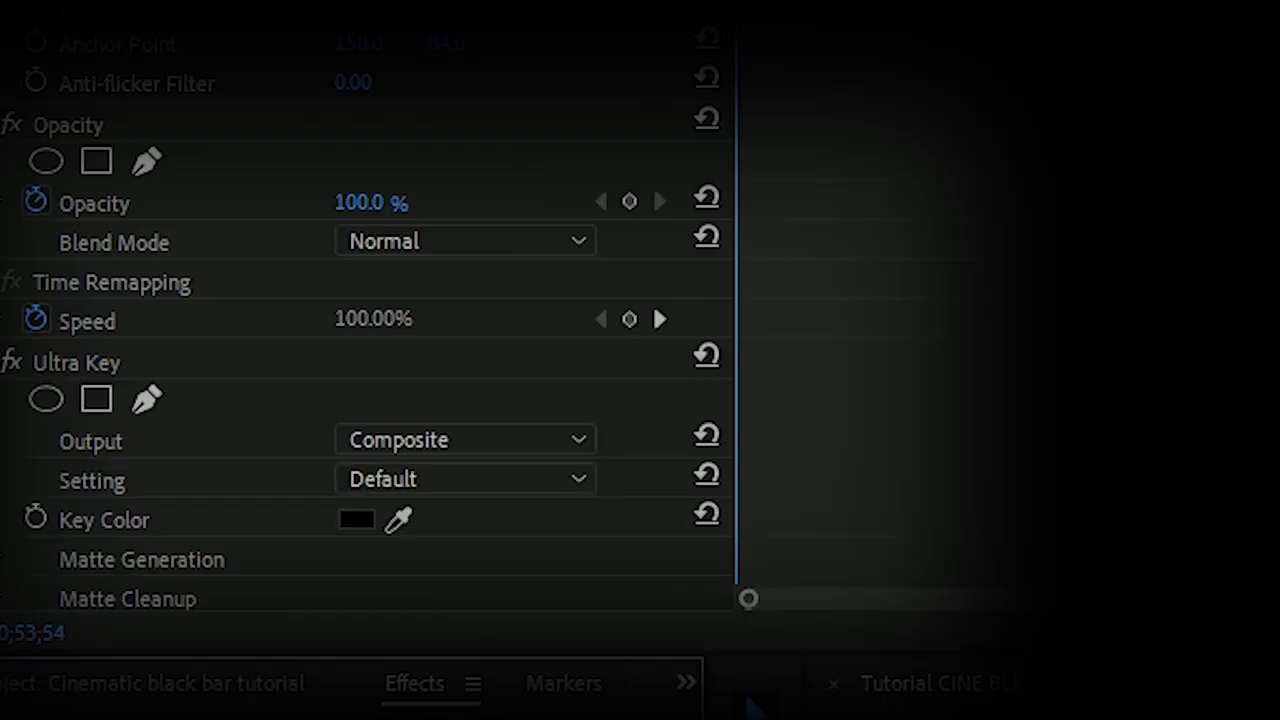
# Choose the Aggressive preset and sample the image's green as the Ultra Key colour.
pyautogui.click(465, 480)
pyautogui.click(430, 500)
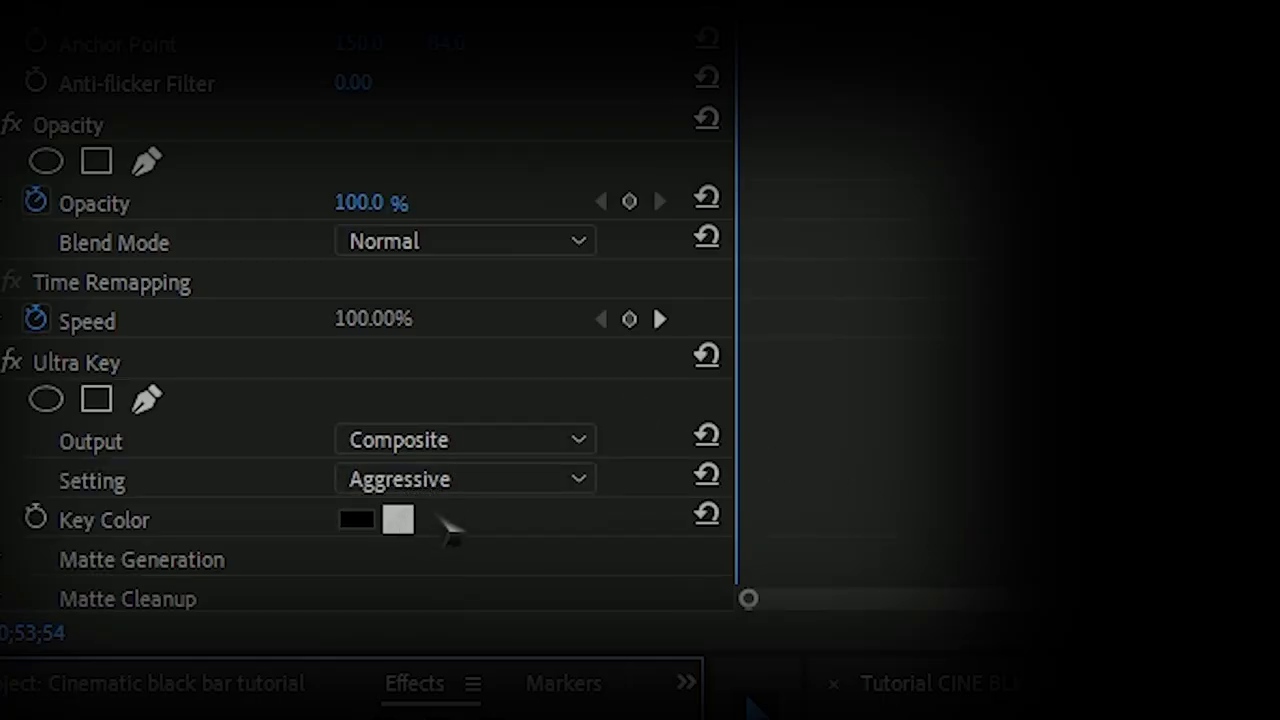
pyautogui.scroll(2, 460, 470)
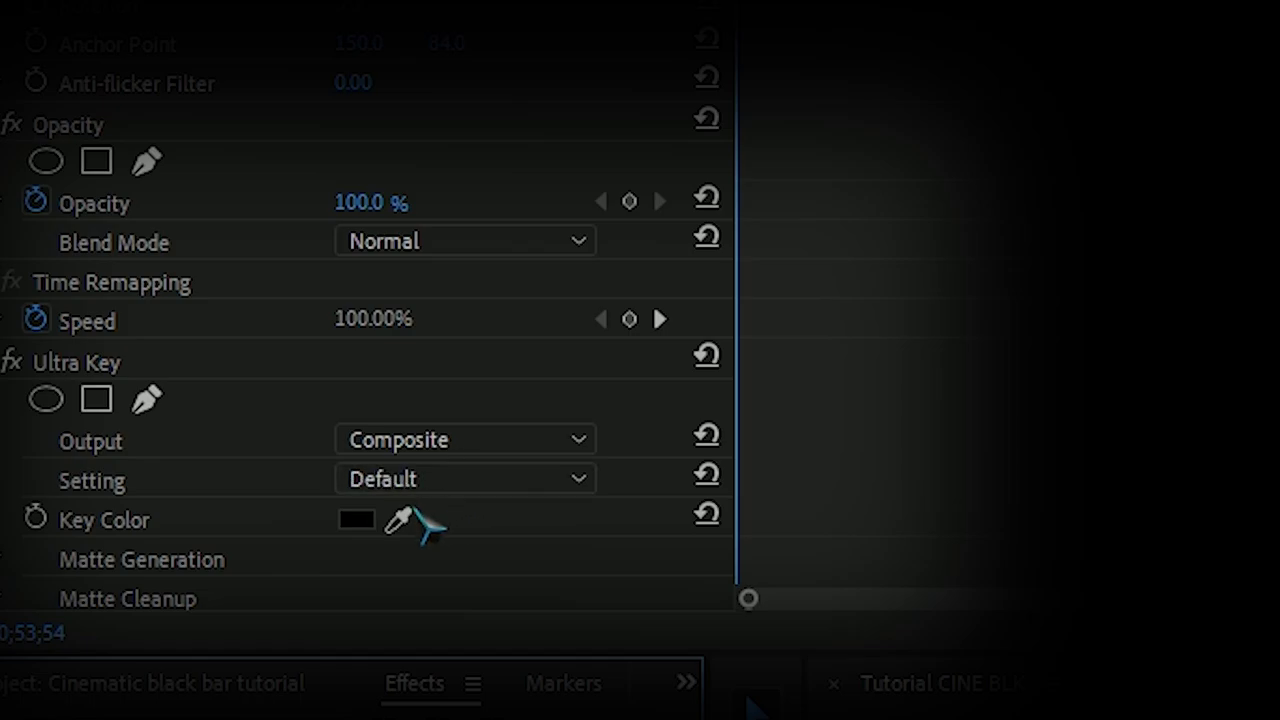
pyautogui.click(400, 518)
pyautogui.click(415, 428)
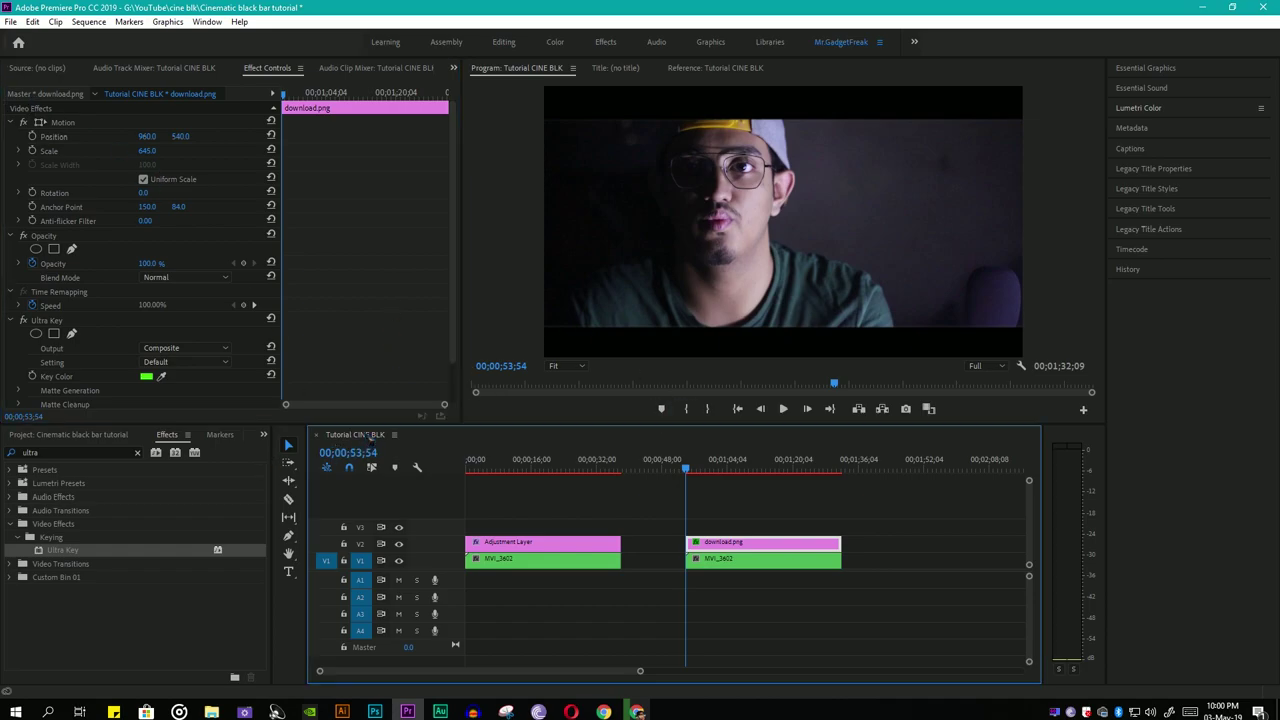
pyautogui.click(706, 468)
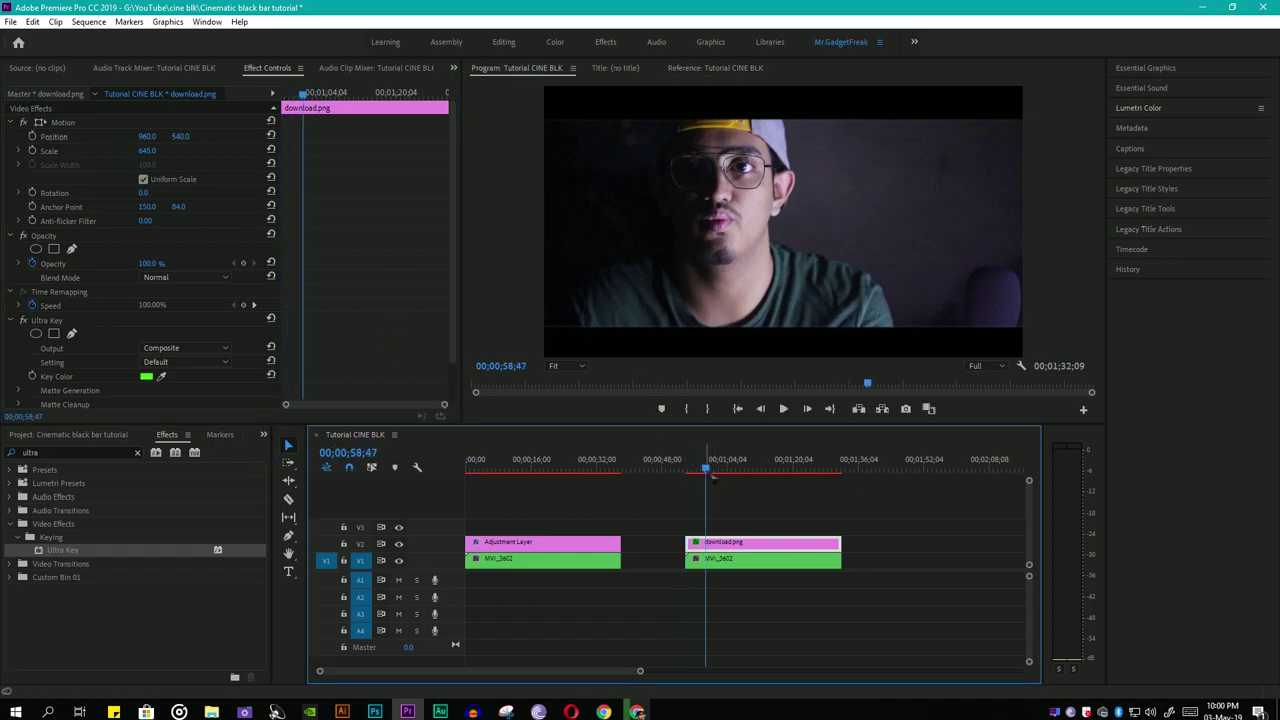
pyautogui.click(554, 468)
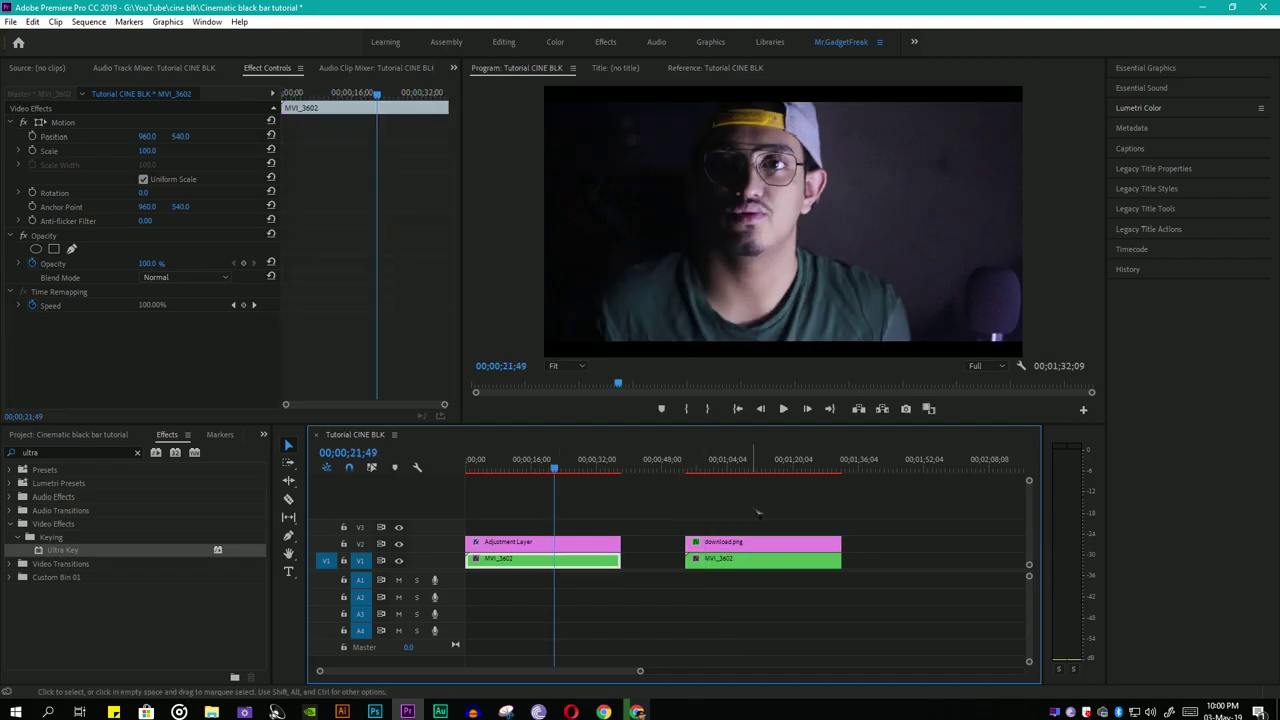
pyautogui.click(740, 468)
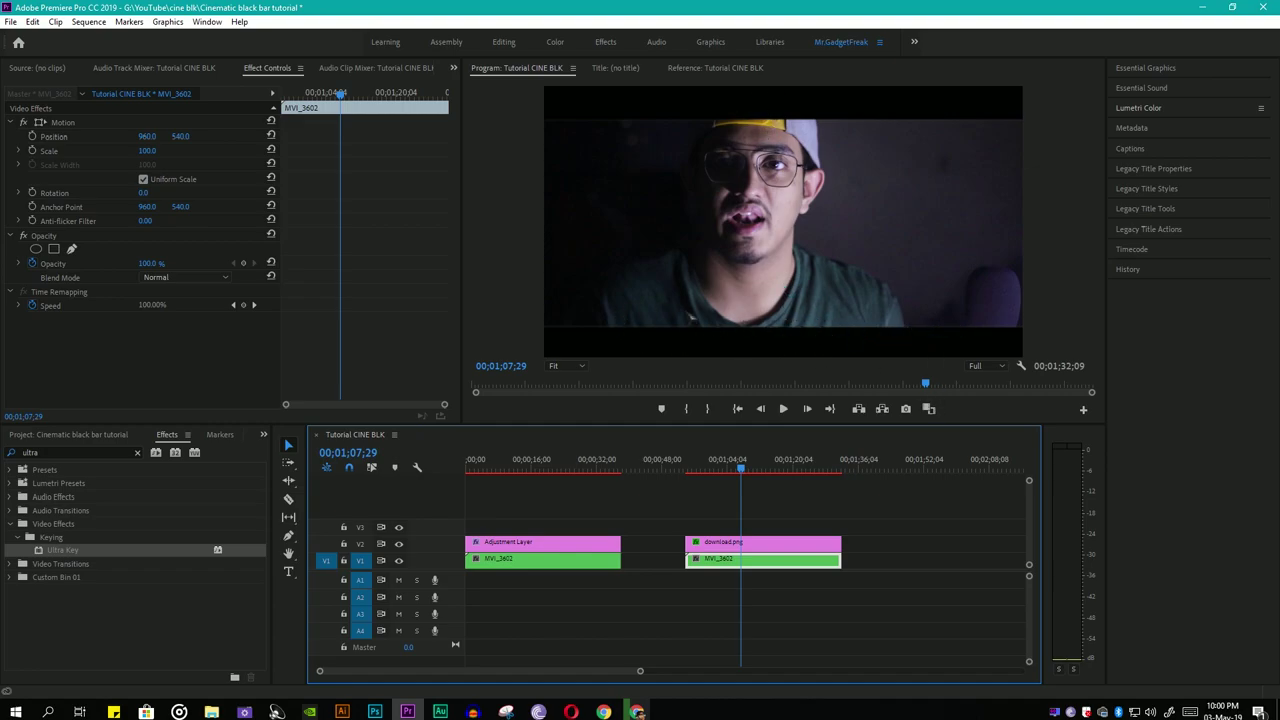
pyautogui.moveTo(745, 465); pyautogui.dragTo(590, 463)
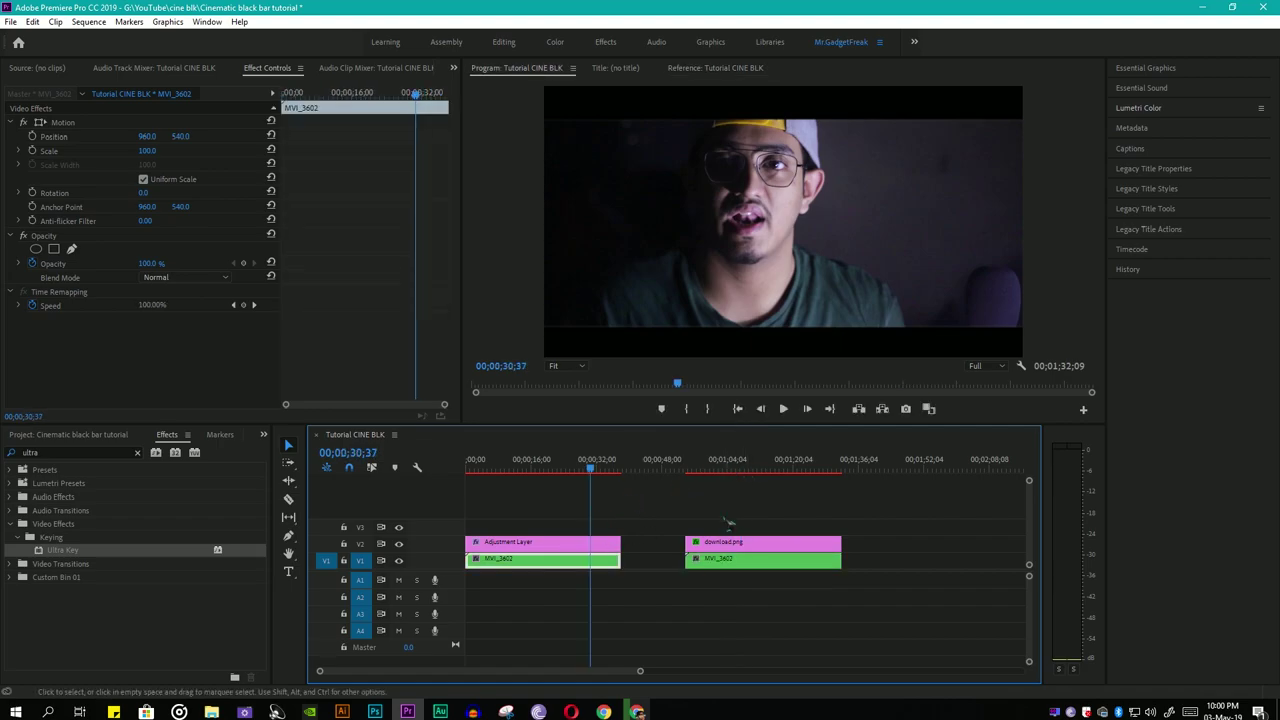
pyautogui.press('space')
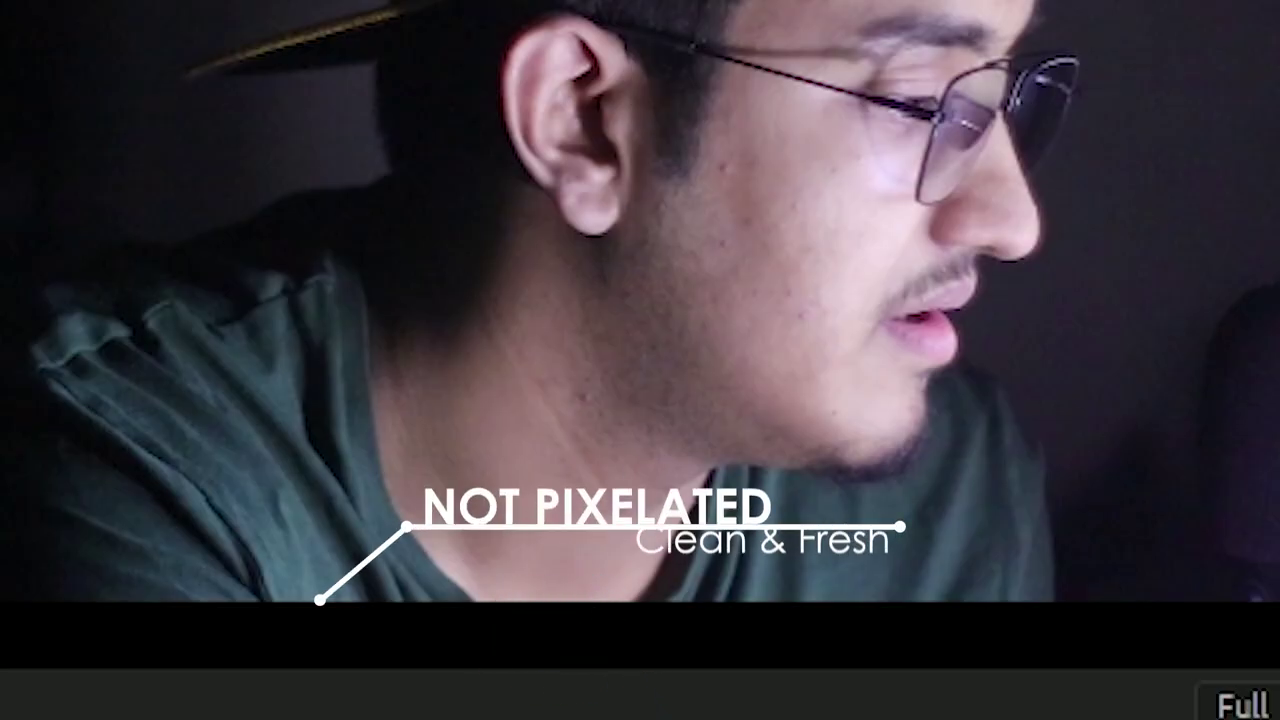